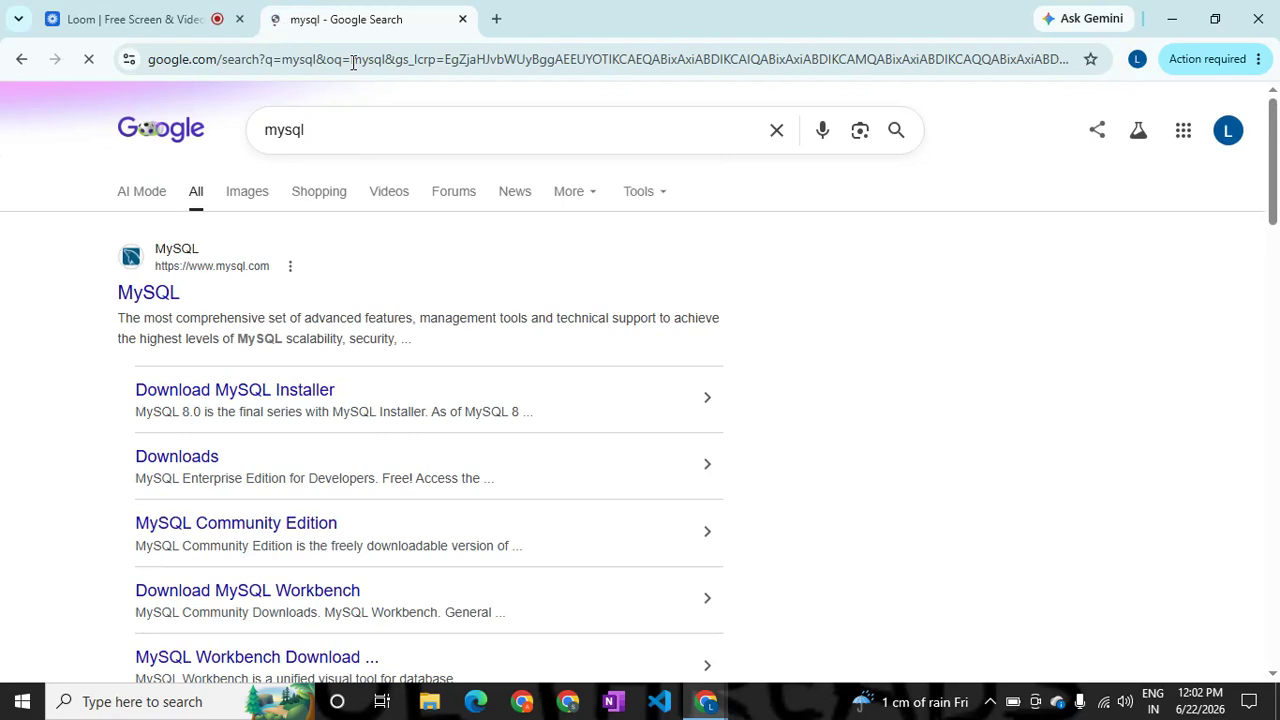
Step: Open the MySQL Installer for Windows page through the MySQL site's Community (GPL) downloads
{"action": "left_click", "coordinate": [174, 292]}
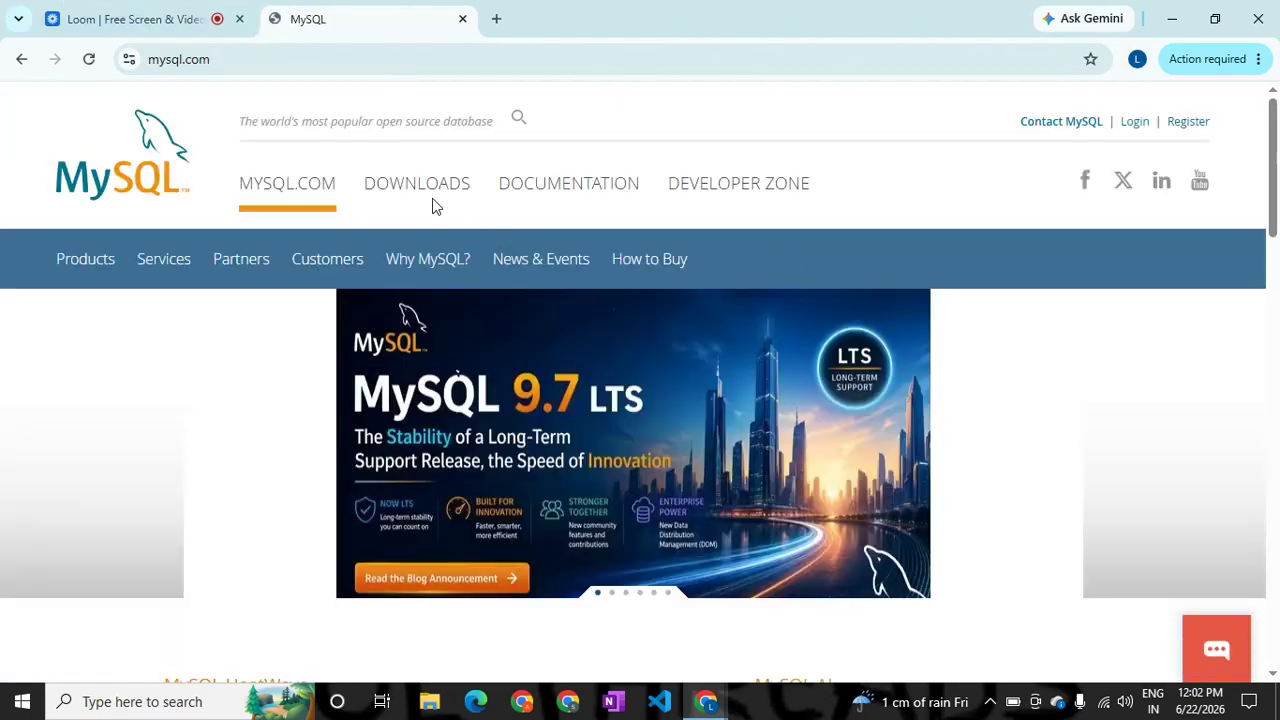
{"action": "left_click", "coordinate": [402, 200]}
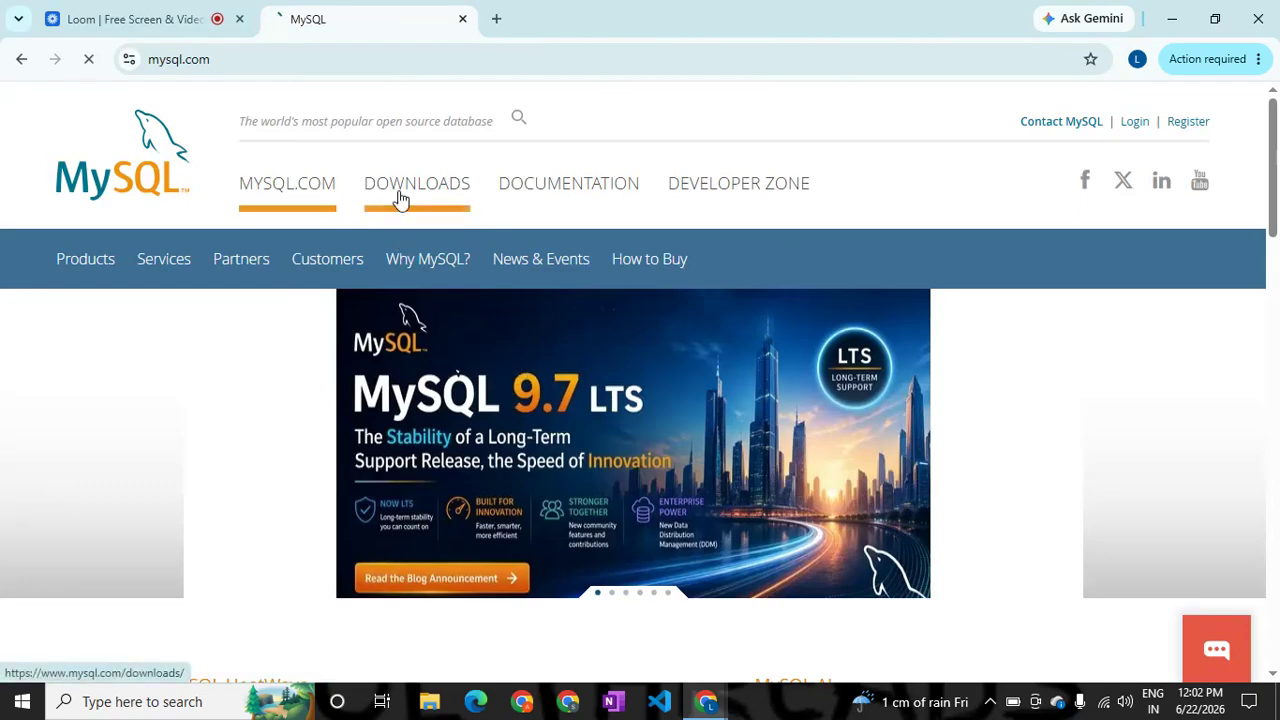
{"action": "scroll", "coordinate": [495, 421], "scroll_direction": "down", "scroll_amount": 5}
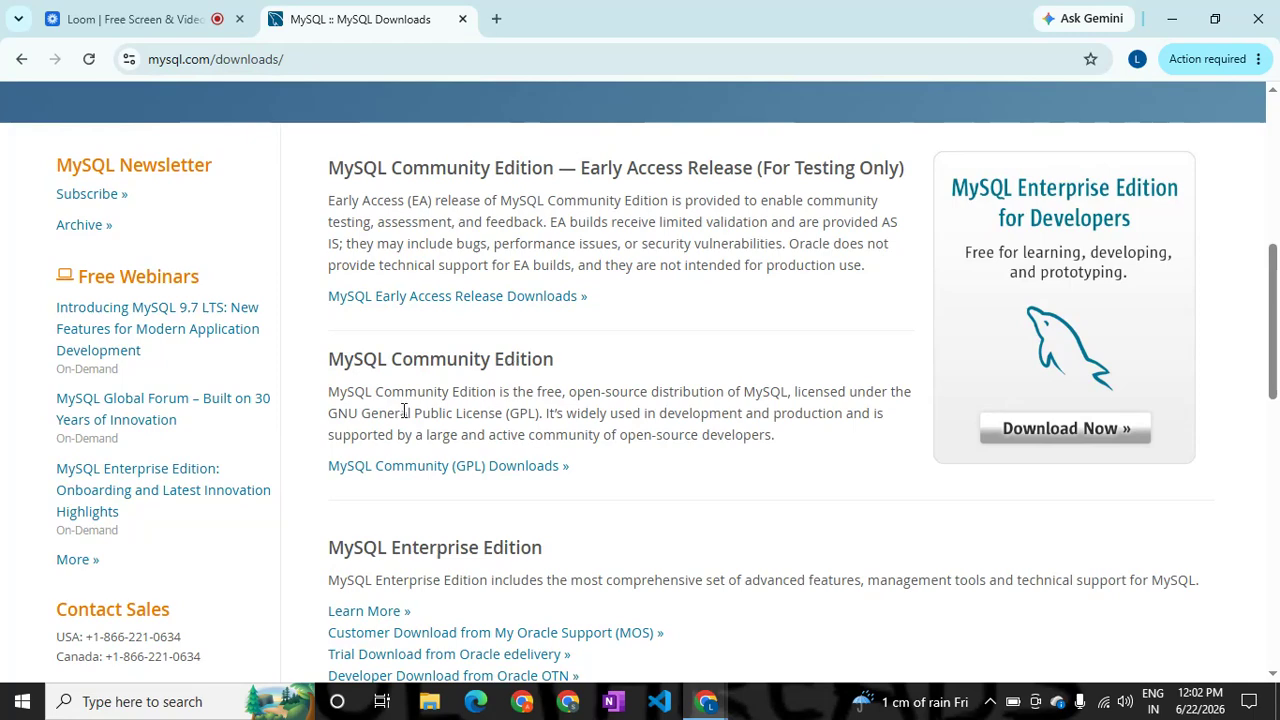
{"action": "left_click", "coordinate": [430, 468]}
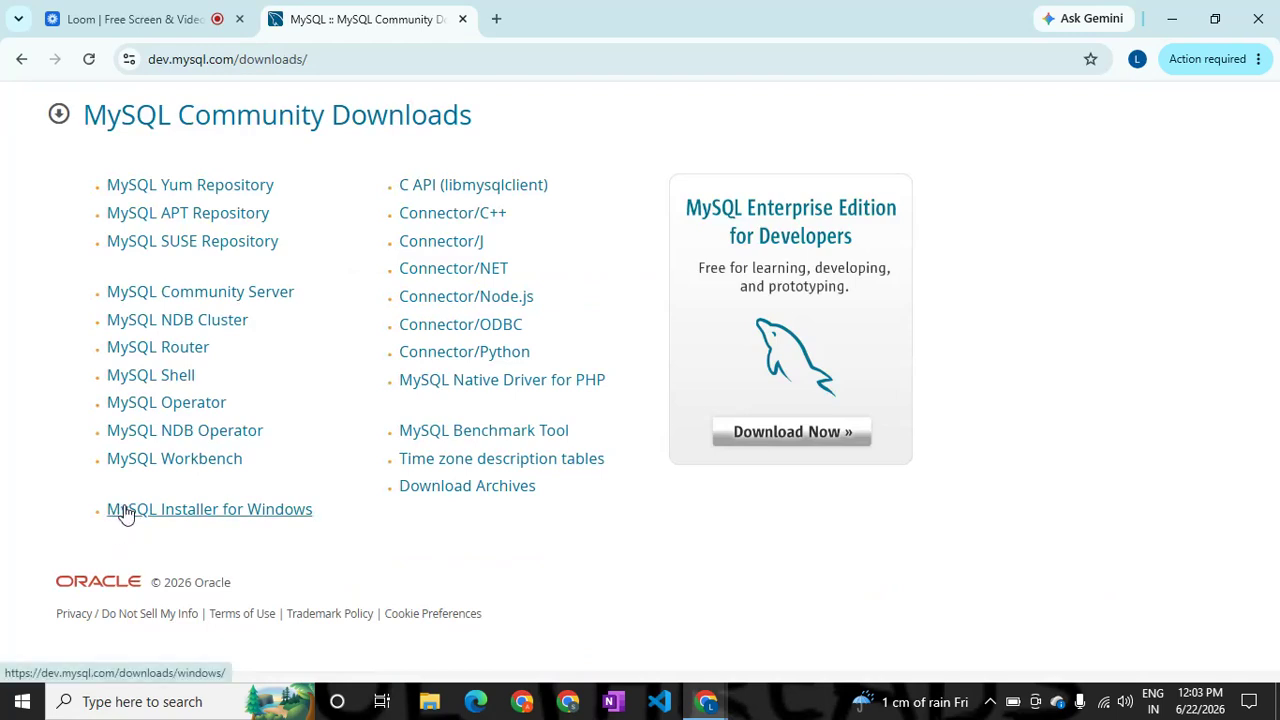
{"action": "left_click", "coordinate": [224, 513]}
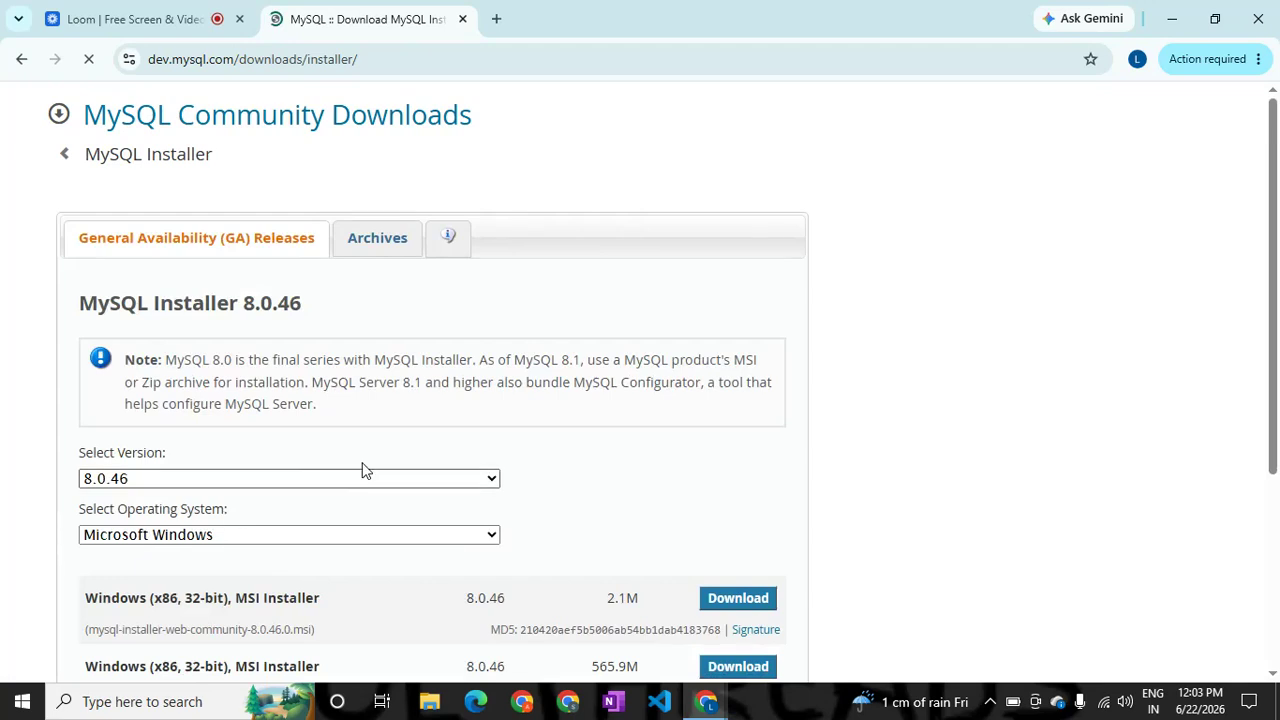
Step: Download the 565.9M MySQL Installer 8.0.46 MSI for Windows without logging in and minimize the browser
{"action": "scroll", "coordinate": [405, 396], "scroll_direction": "down", "scroll_amount": 1}
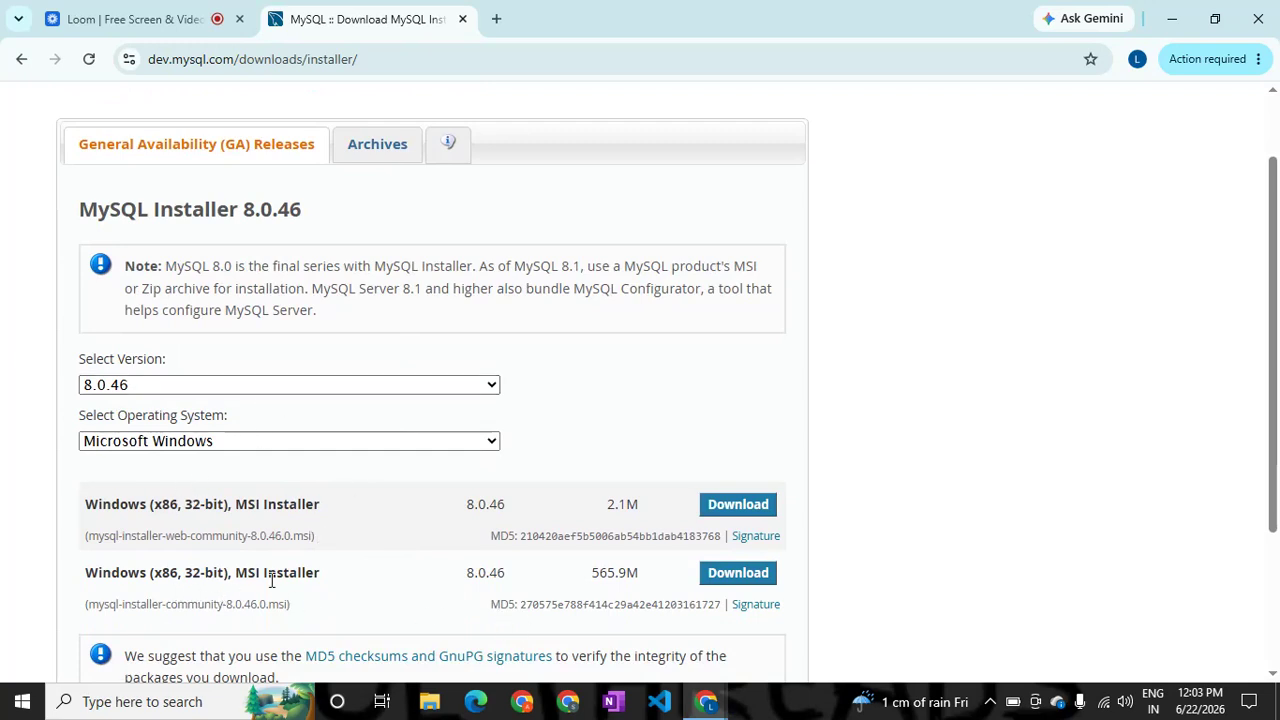
{"action": "scroll", "coordinate": [323, 583], "scroll_direction": "down", "scroll_amount": 2}
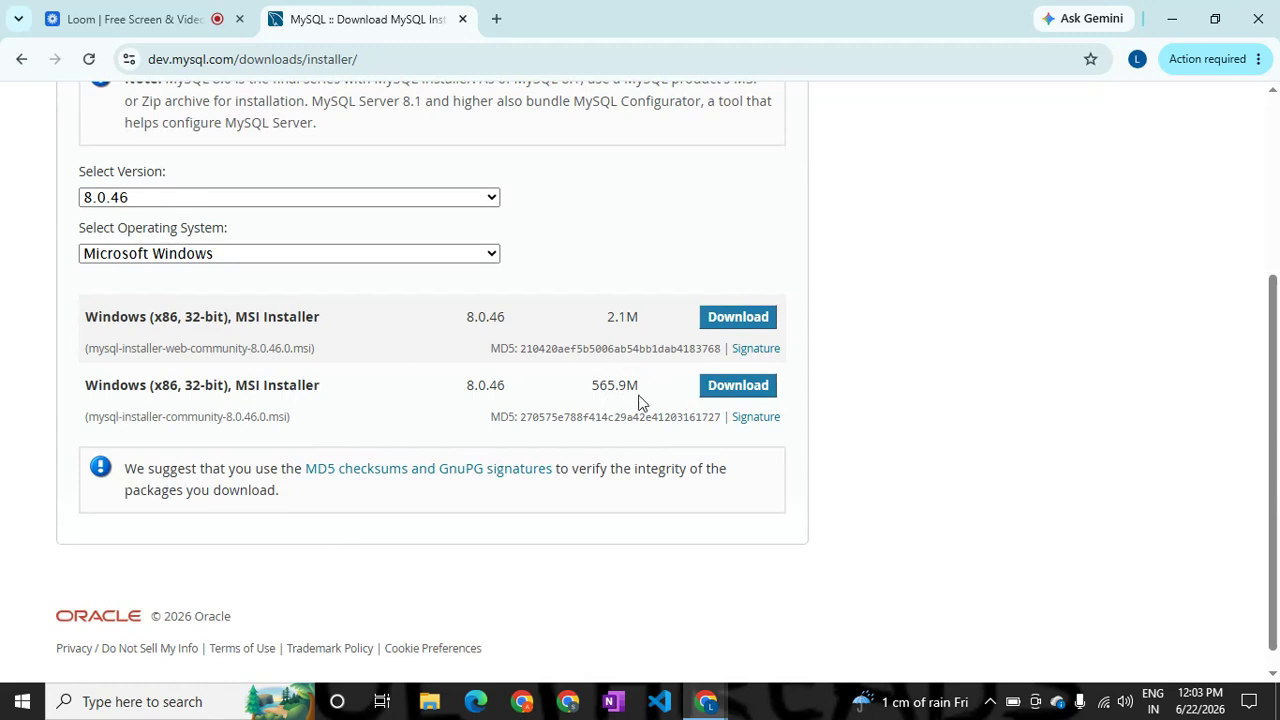
{"action": "left_click", "coordinate": [757, 396]}
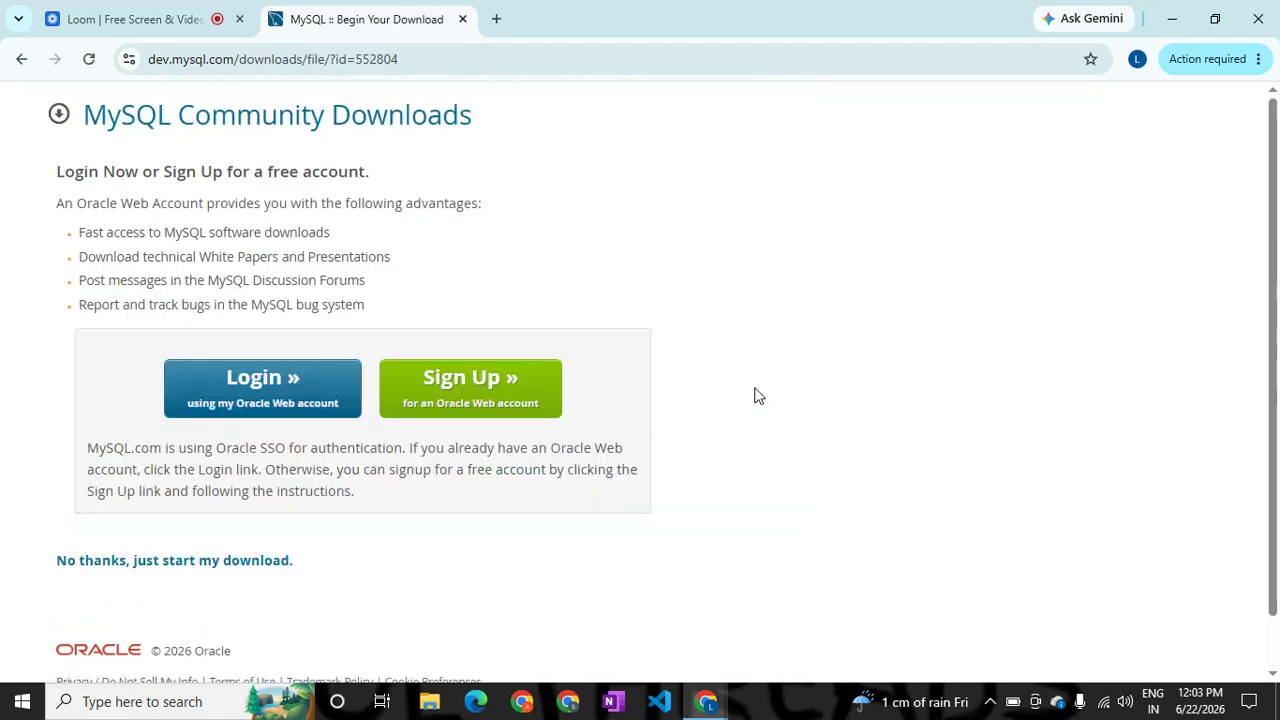
{"action": "scroll", "coordinate": [491, 440], "scroll_direction": "down", "scroll_amount": 1}
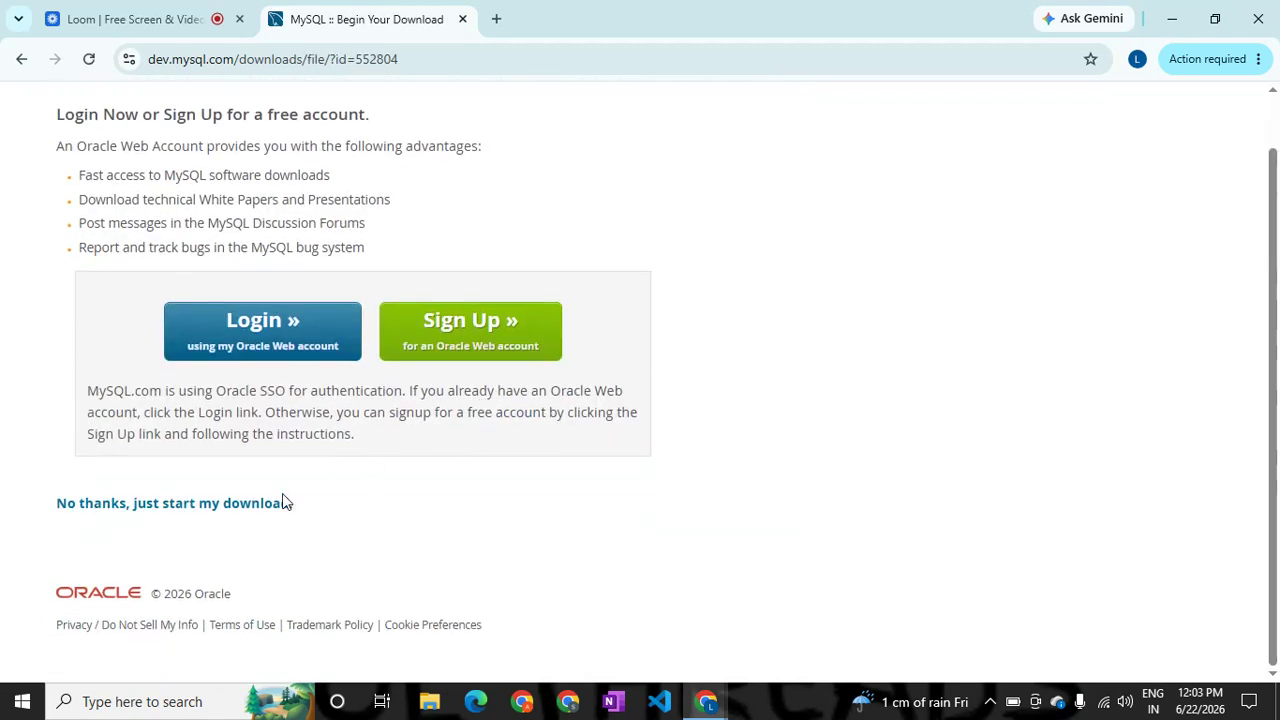
{"action": "left_click", "coordinate": [197, 508]}
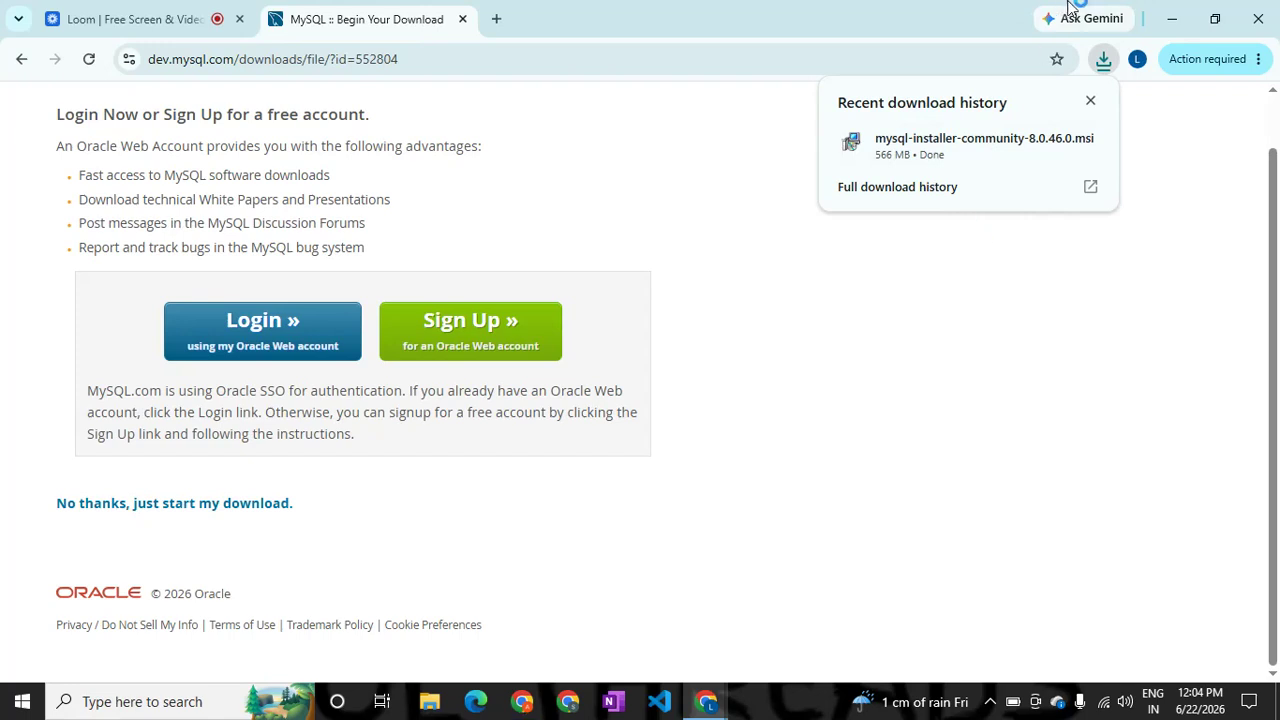
{"action": "left_click", "coordinate": [1171, 18]}
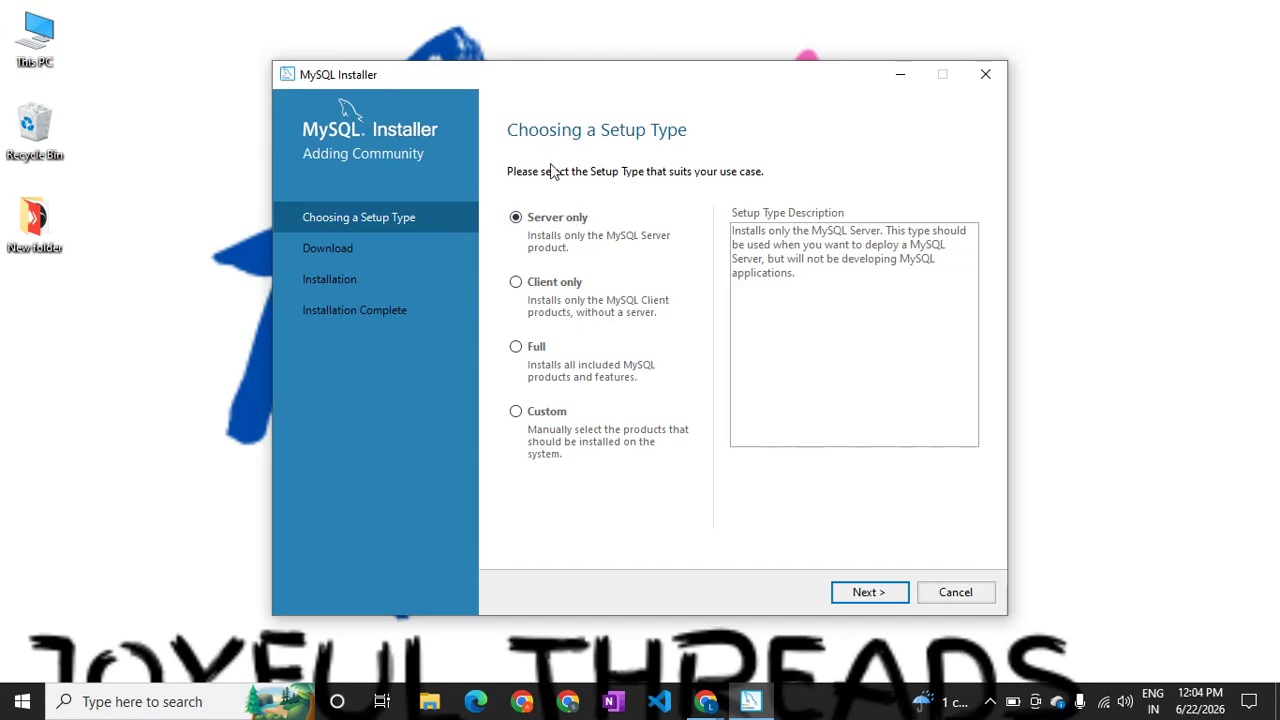
Step: Choose the Custom setup type and add MySQL Server 8.0.46 - X64 to the products to be installed
{"action": "left_click", "coordinate": [516, 411]}
{"action": "left_click", "coordinate": [887, 592]}
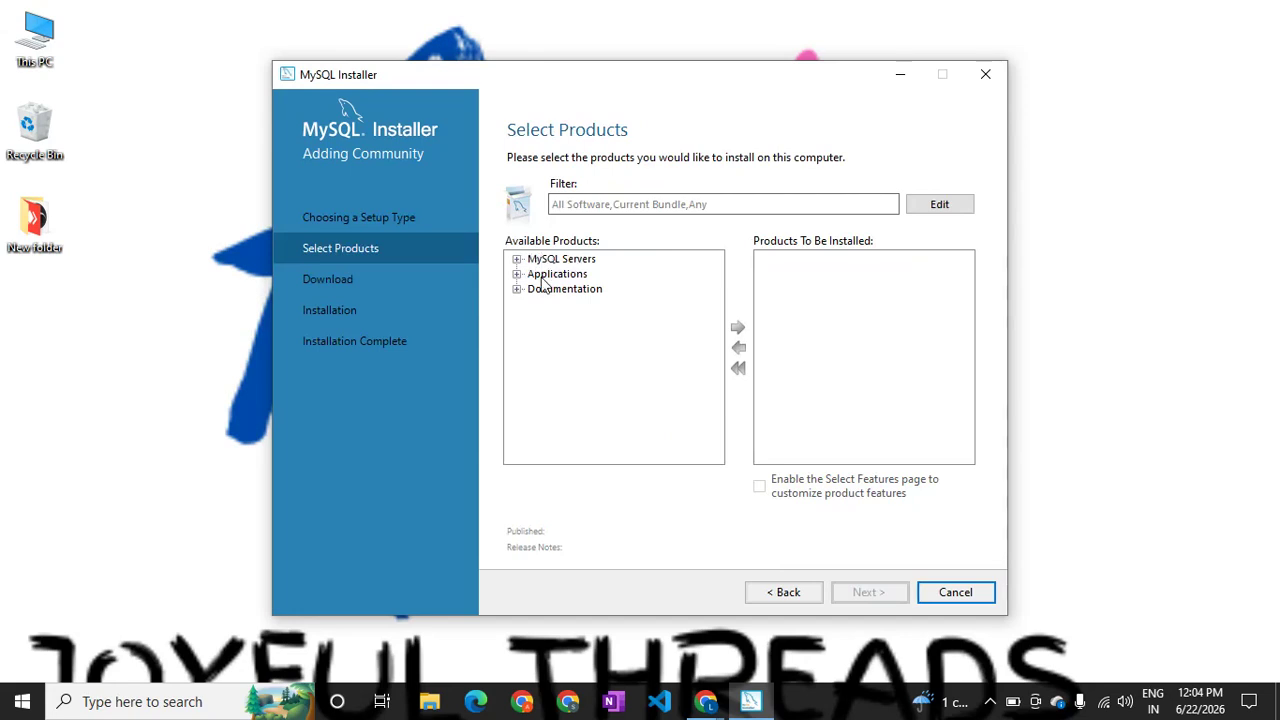
{"action": "left_click", "coordinate": [517, 260]}
{"action": "left_click", "coordinate": [535, 274]}
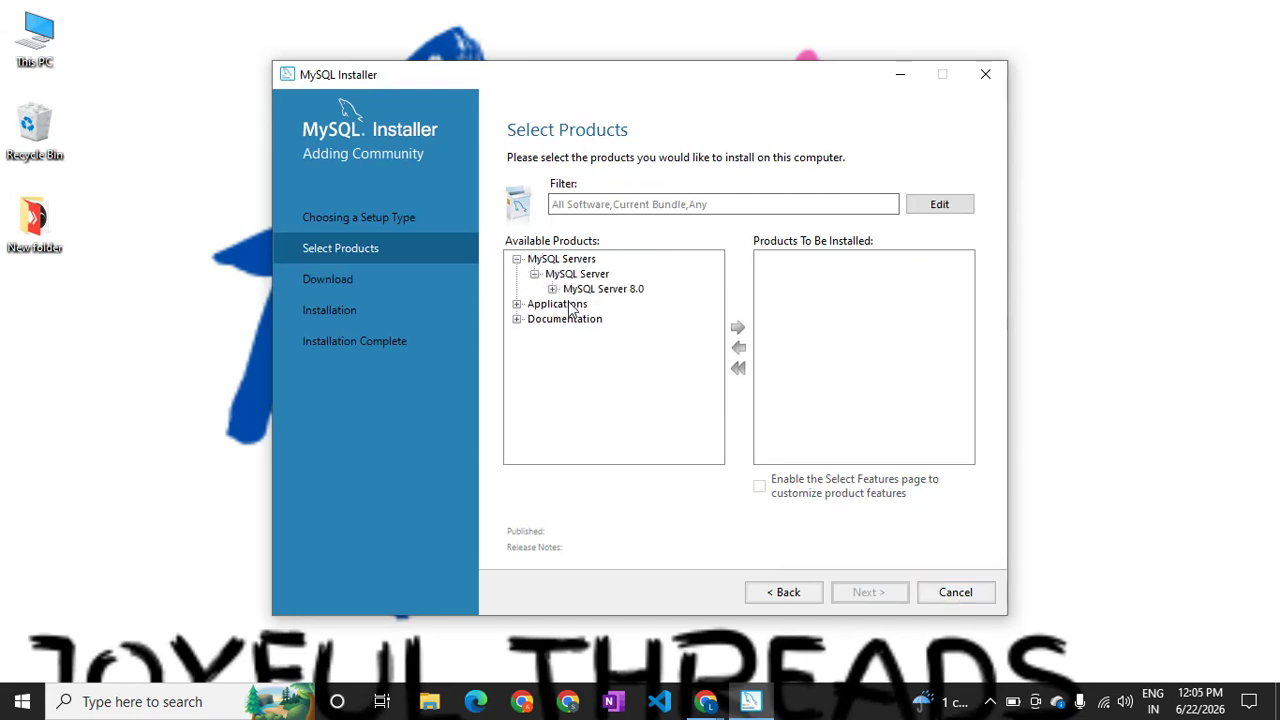
{"action": "left_click", "coordinate": [552, 289]}
{"action": "left_click", "coordinate": [601, 305]}
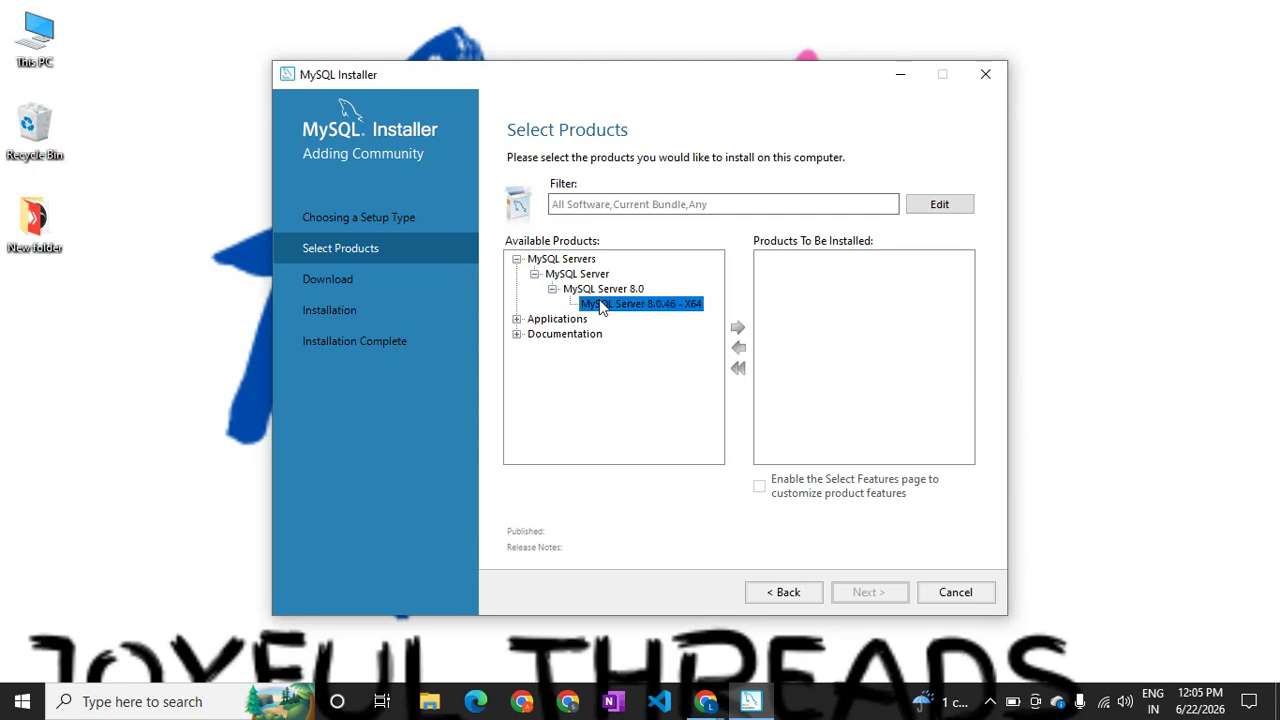
{"action": "left_click", "coordinate": [737, 332]}
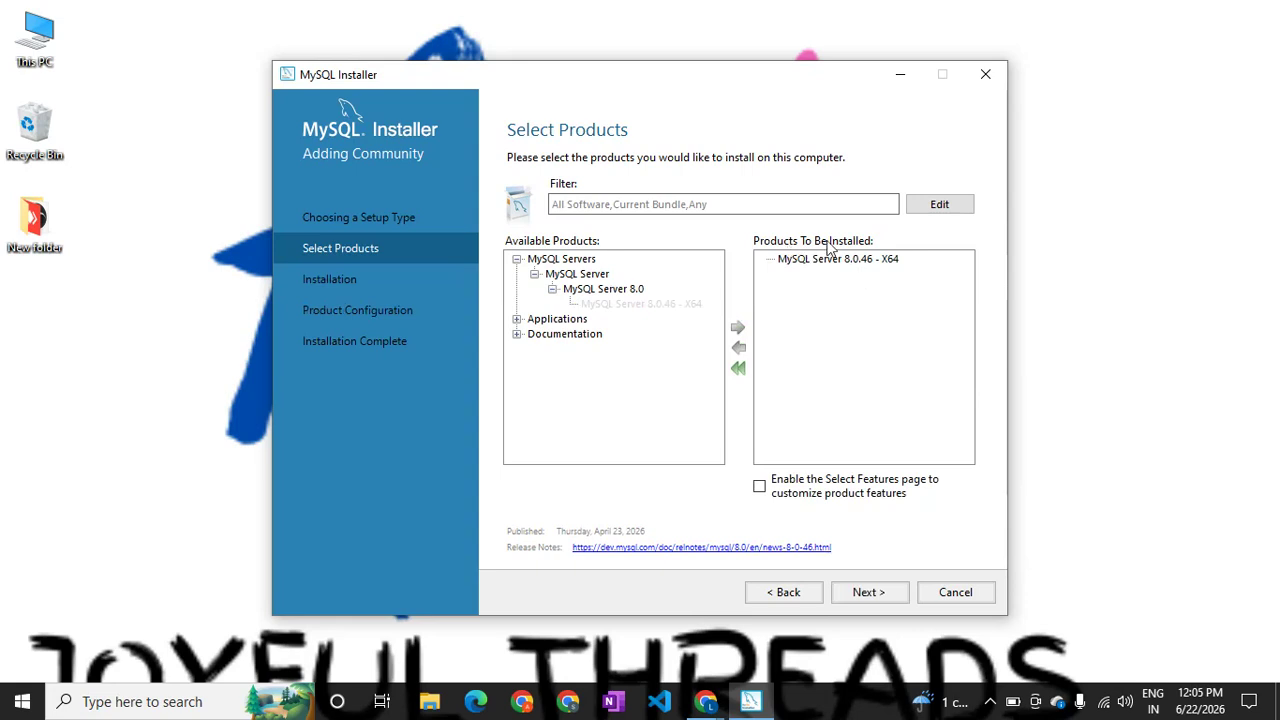
Step: Add MySQL Workbench 8.0.47 - X64 from the applications to the products to be installed
{"action": "left_click", "coordinate": [517, 319]}
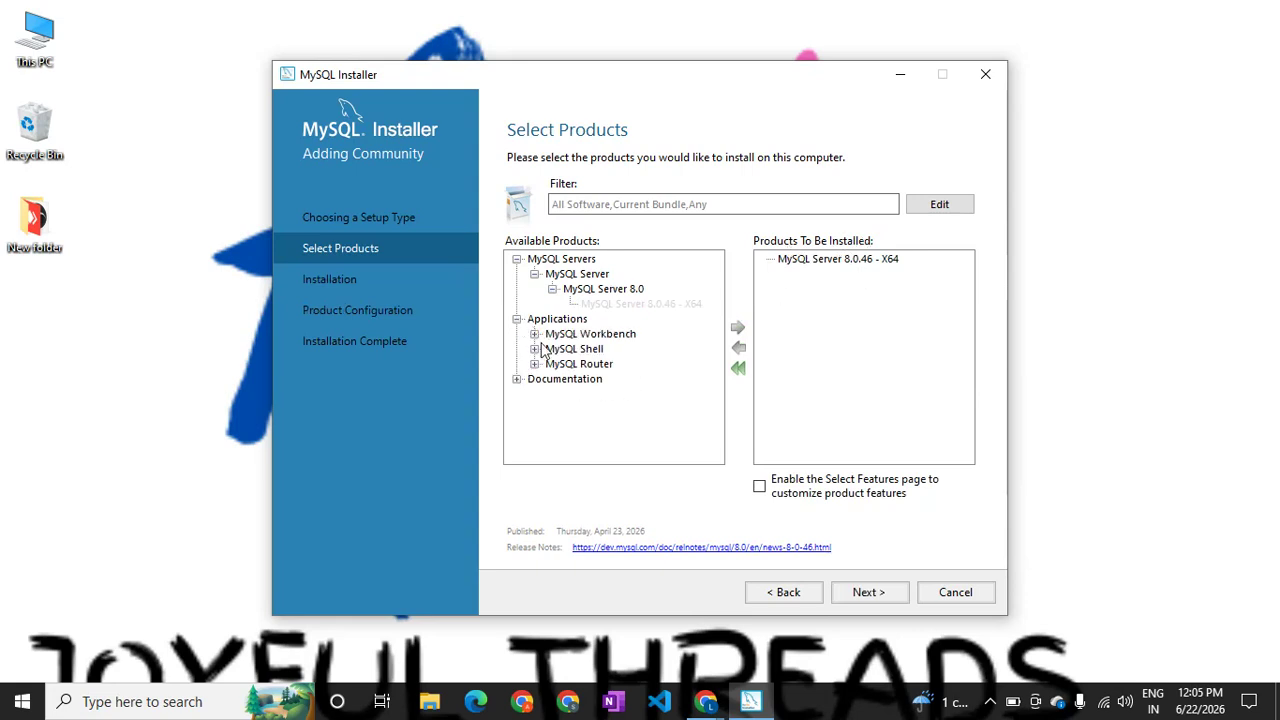
{"action": "left_click", "coordinate": [535, 334]}
{"action": "left_click", "coordinate": [552, 349]}
{"action": "left_click", "coordinate": [606, 364]}
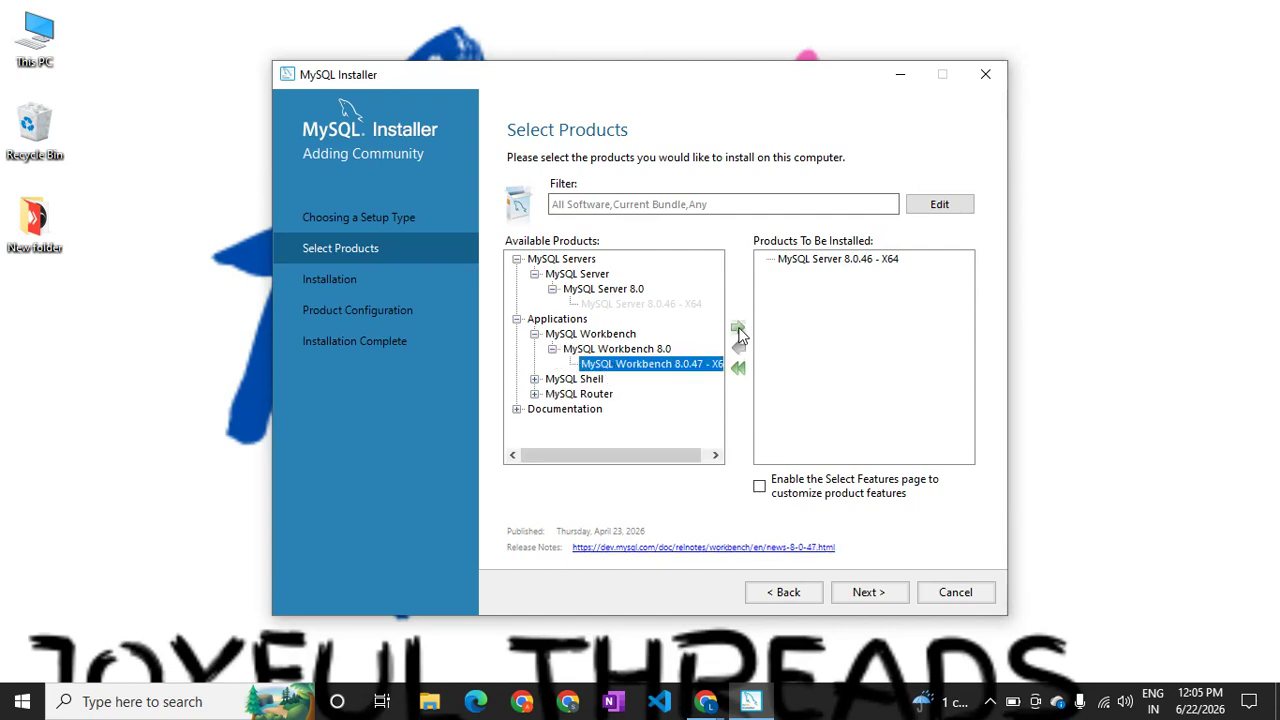
{"action": "left_click", "coordinate": [737, 328]}
Step: Add MySQL Shell 8.0.46 - X64 to the products to be installed
{"action": "left_click", "coordinate": [535, 379]}
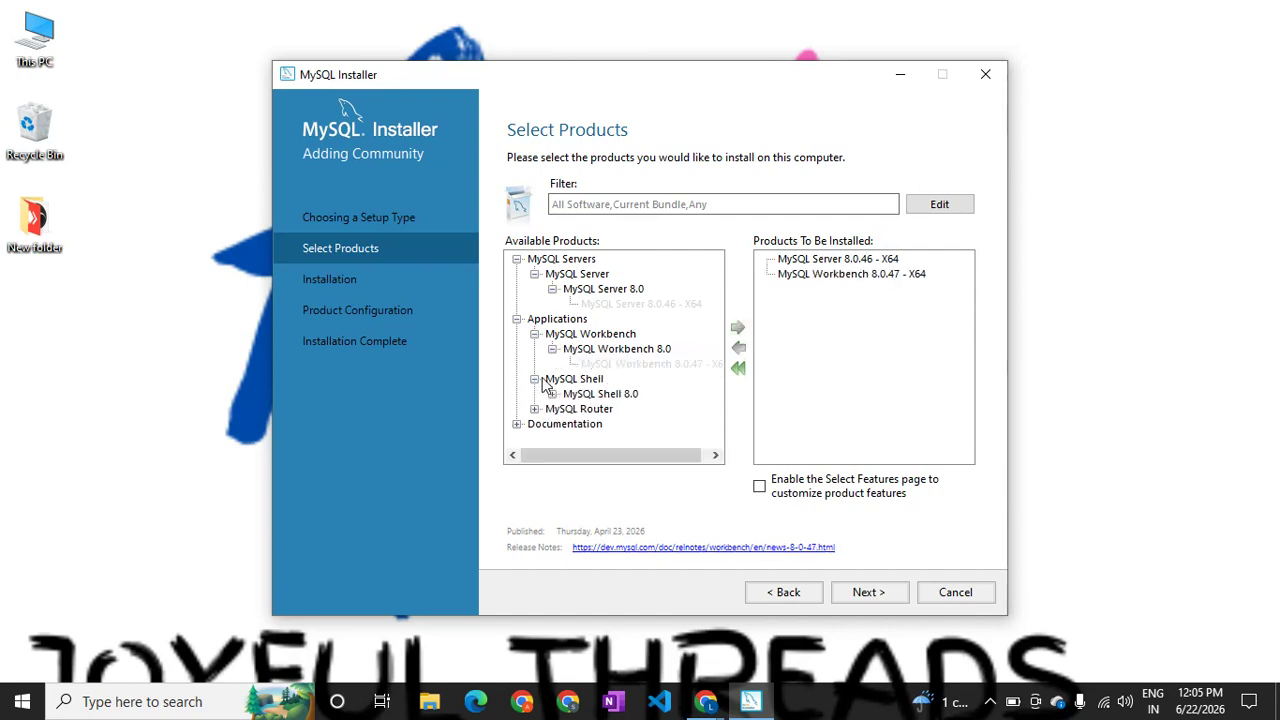
{"action": "left_click", "coordinate": [552, 394]}
{"action": "left_click", "coordinate": [608, 409]}
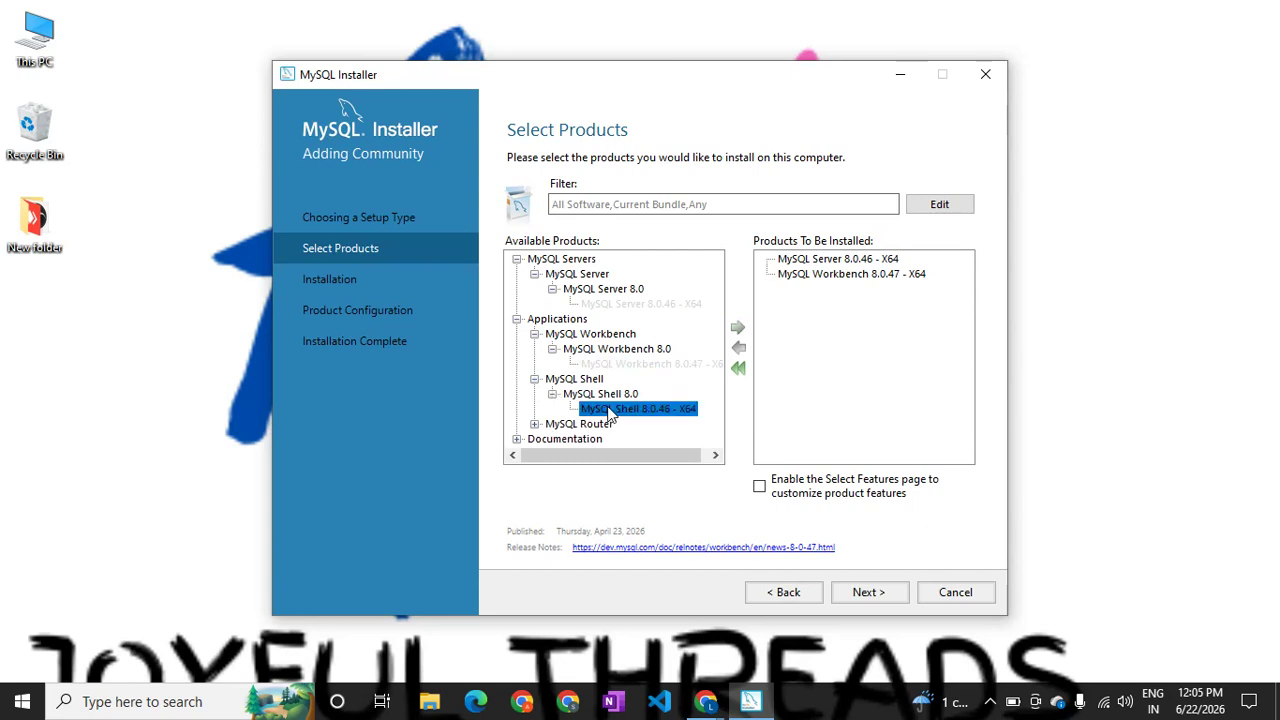
{"action": "left_click", "coordinate": [737, 328]}
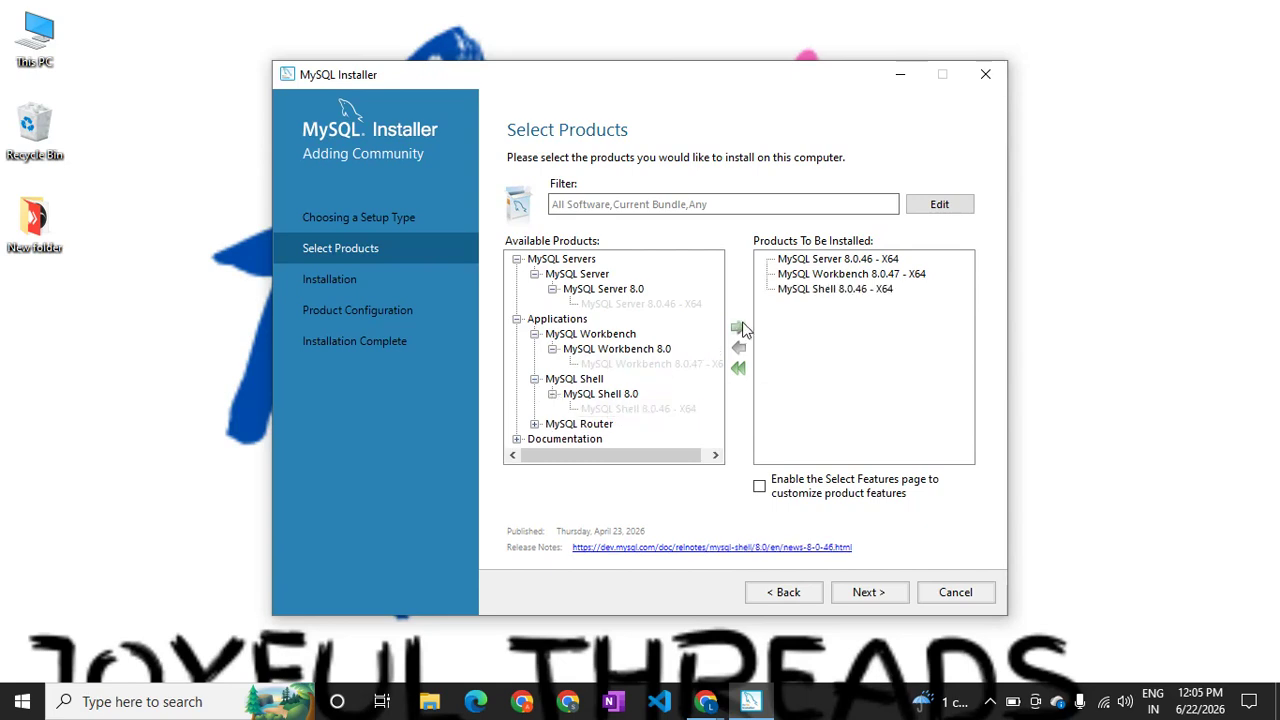
Step: Accept the existing server paths despite the path conflict and install the selected MySQL products
{"action": "left_click", "coordinate": [870, 593]}
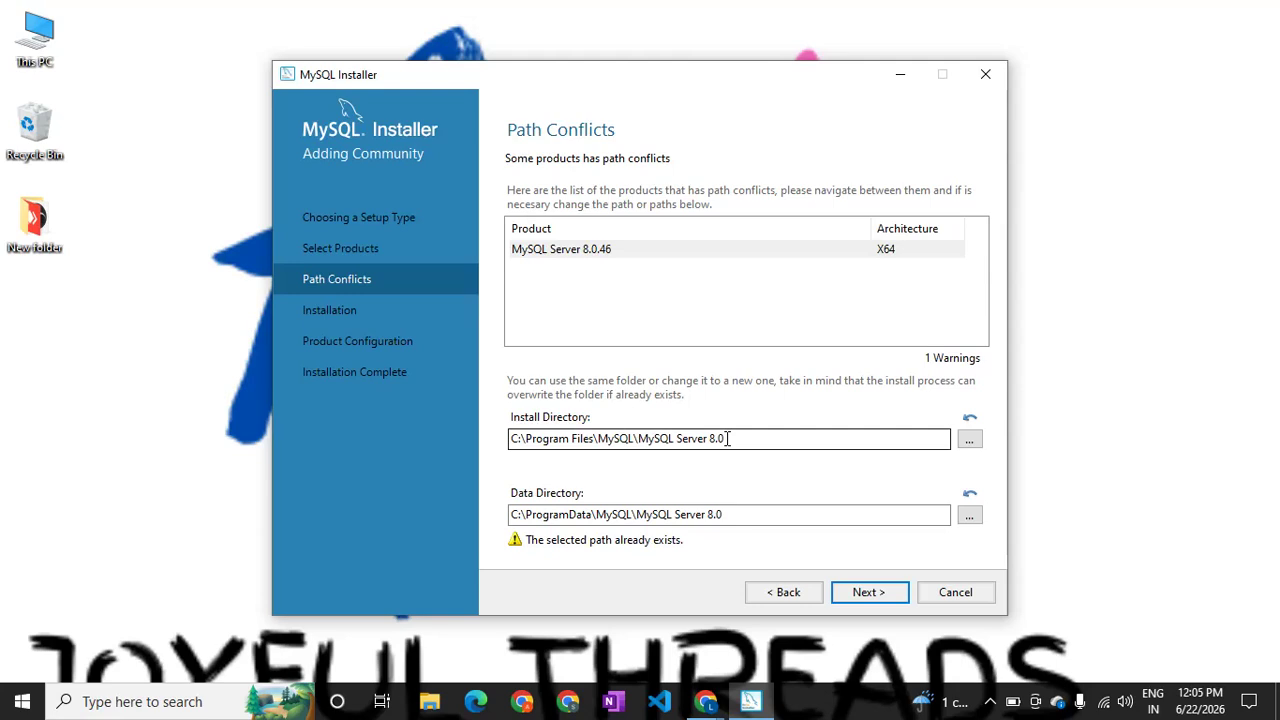
{"action": "left_click", "coordinate": [862, 593]}
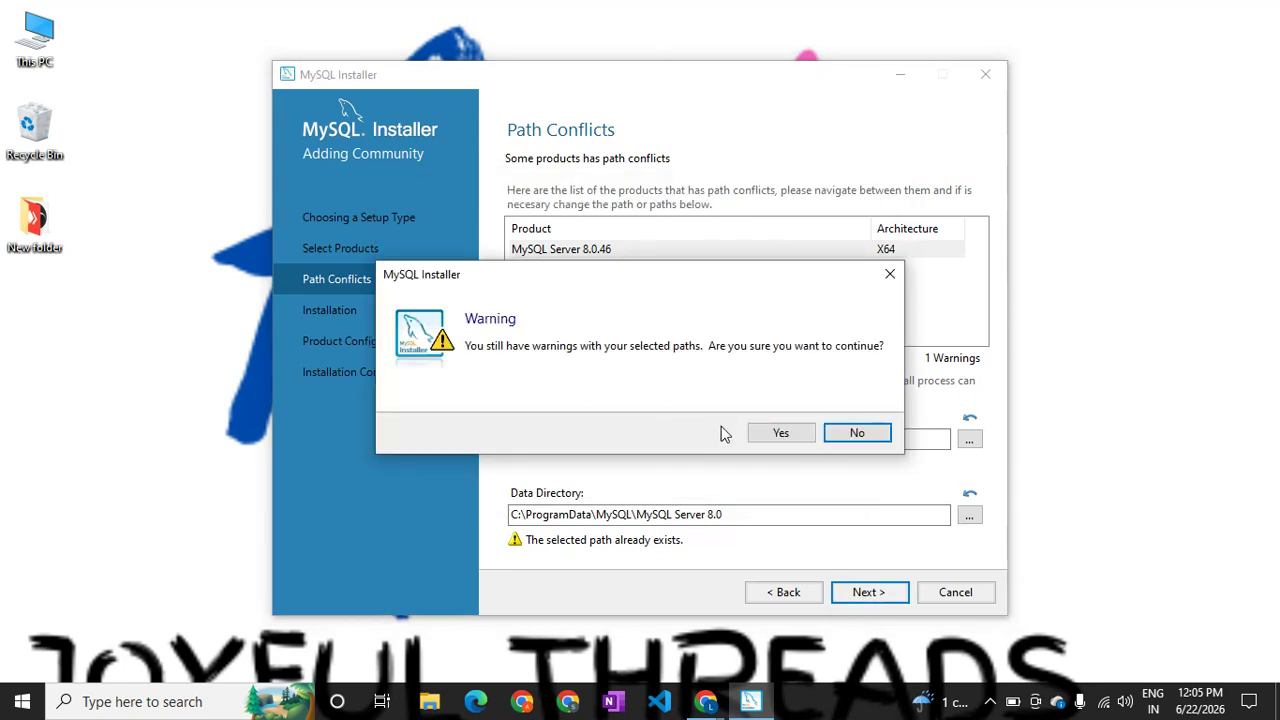
{"action": "left_click", "coordinate": [775, 433]}
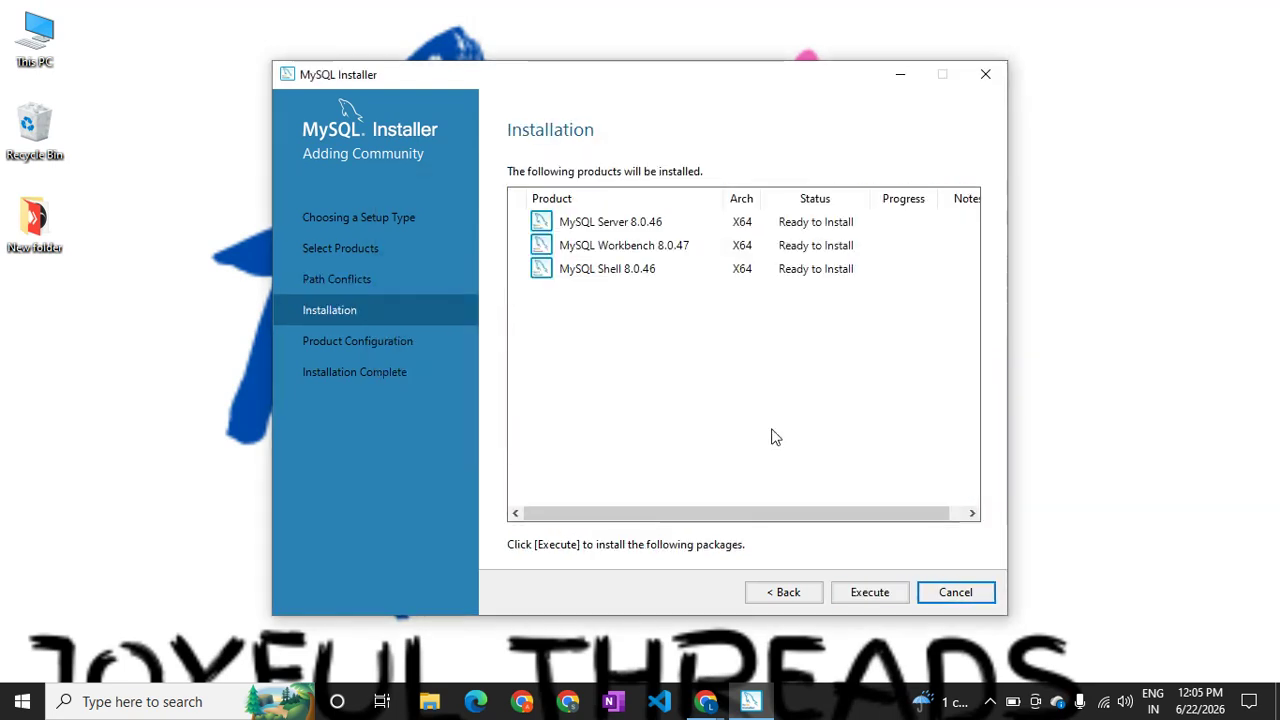
{"action": "left_click", "coordinate": [863, 592]}
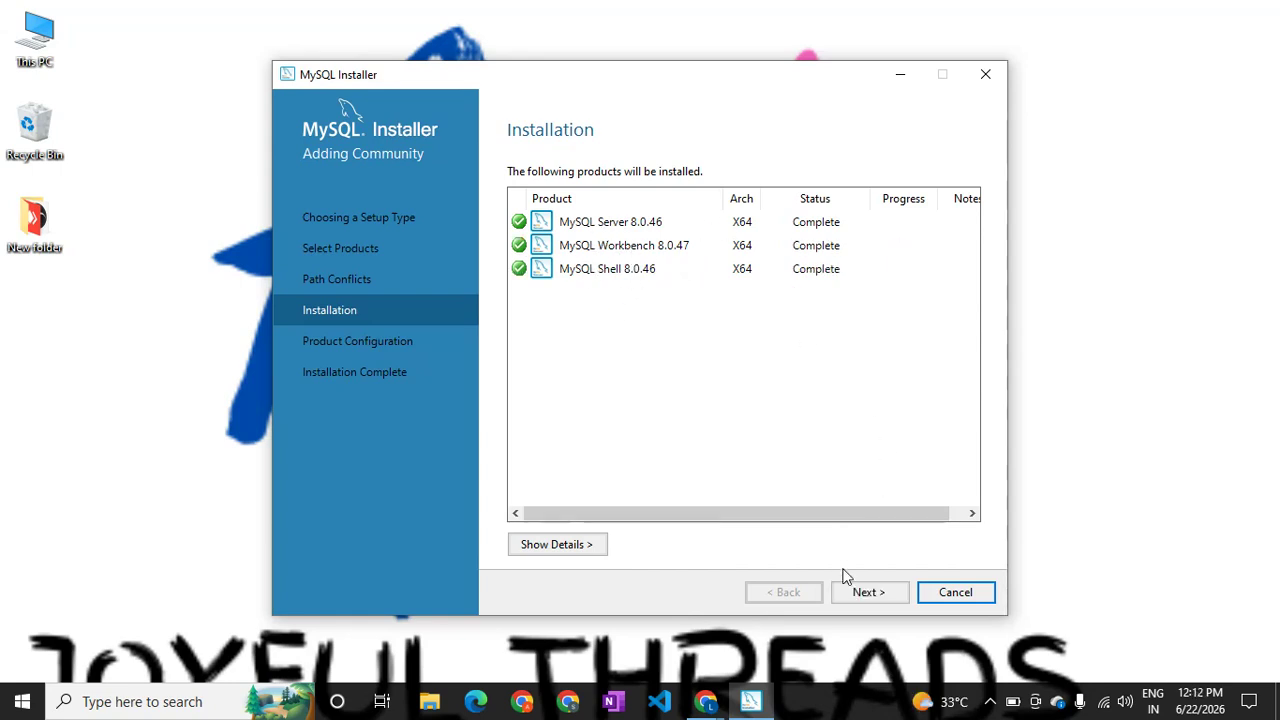
{"action": "left_click", "coordinate": [864, 591]}
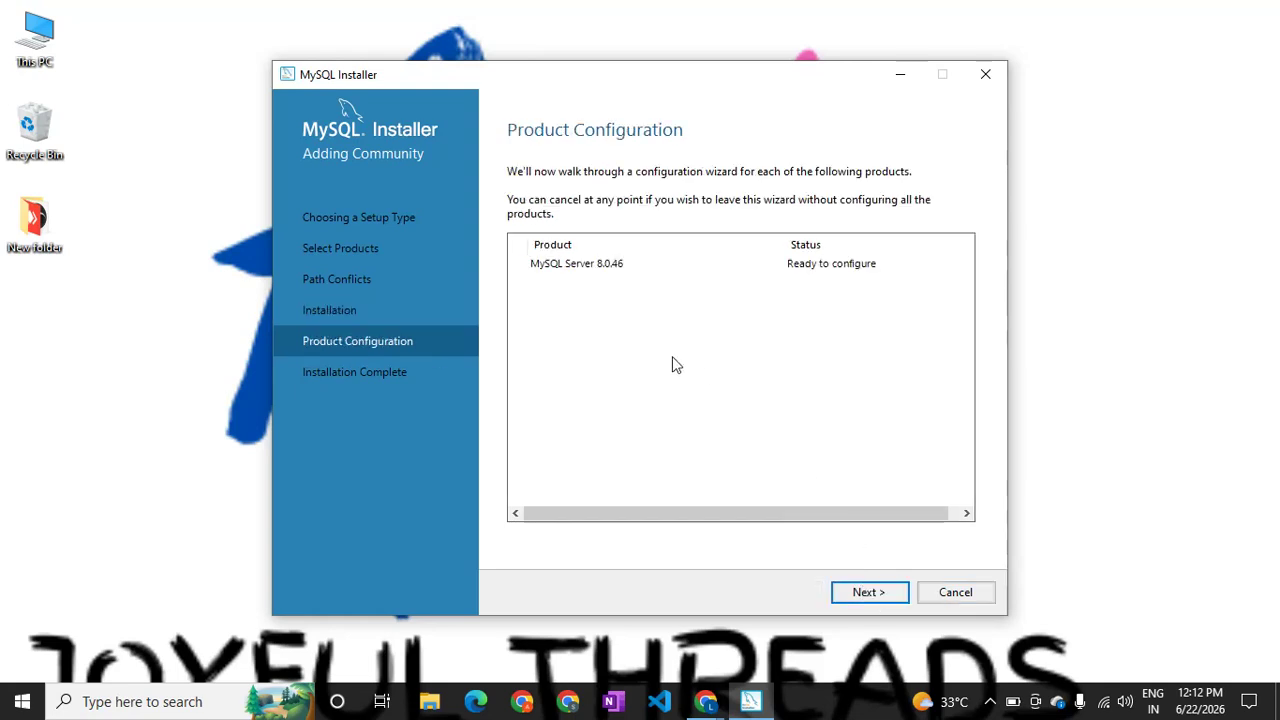
Step: Configure the server with the default Development Computer type, TCP/IP port 3306 and strong password encryption for authentication
{"action": "left_click", "coordinate": [862, 598]}
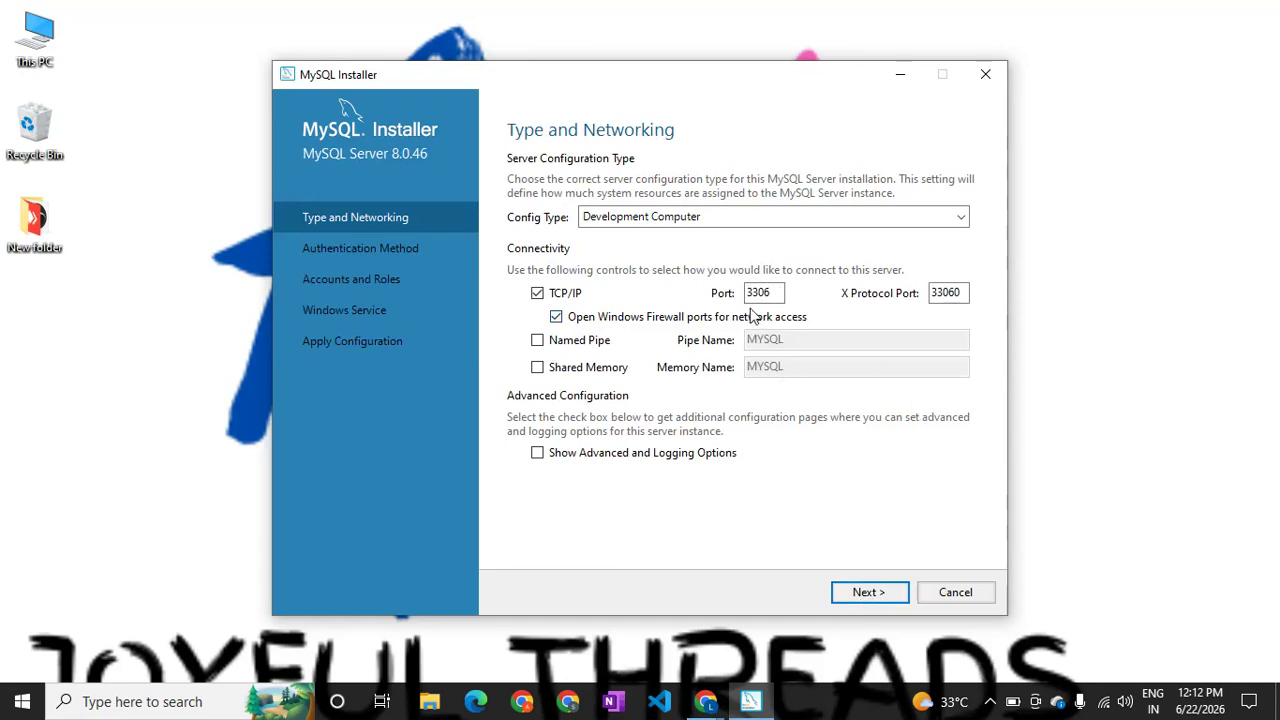
{"action": "left_click", "coordinate": [870, 598]}
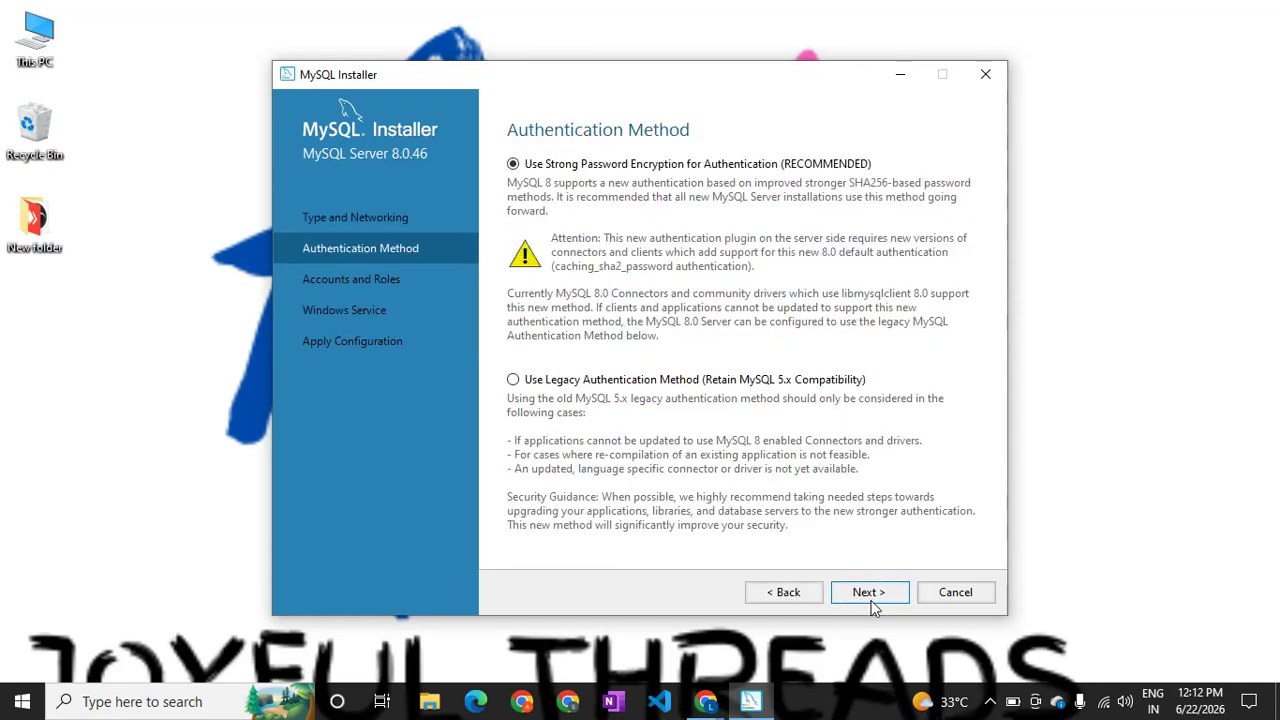
{"action": "left_click", "coordinate": [863, 591]}
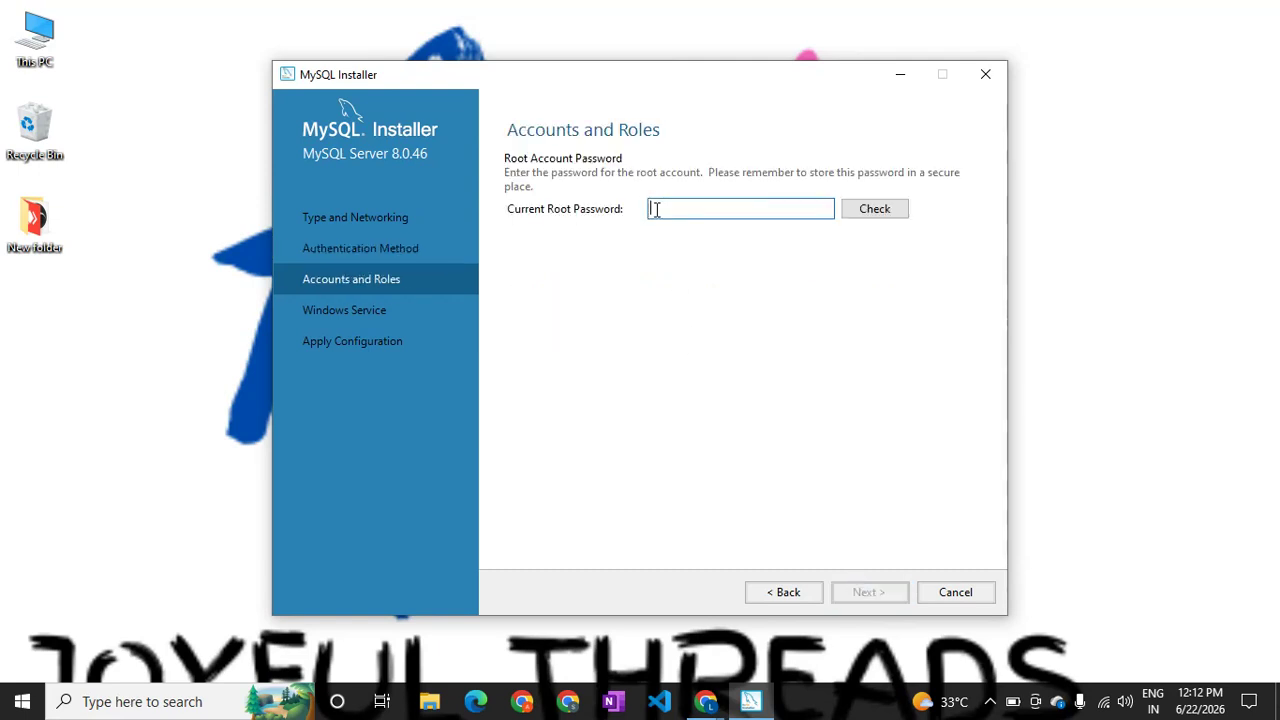
Step: Enter the current root account password, check it and continue to the Windows service settings
{"action": "type", "text": "r••••"}
{"action": "left_click", "coordinate": [886, 212]}
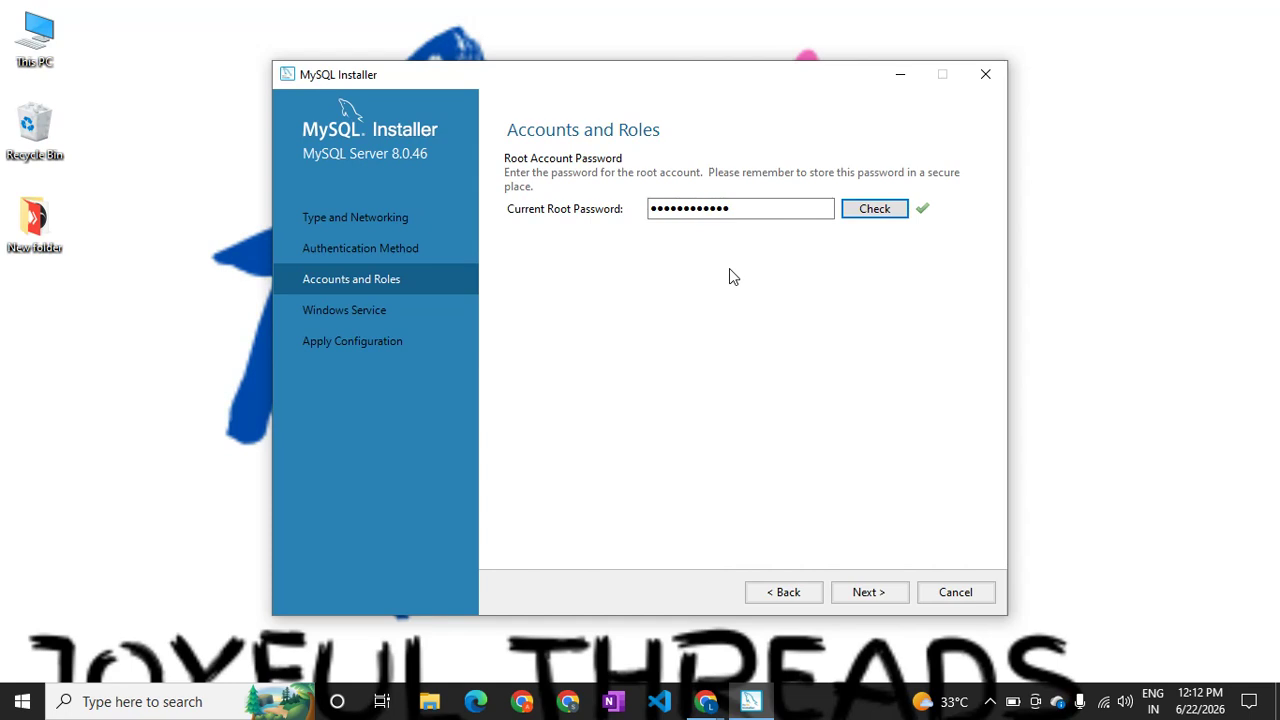
{"action": "left_click", "coordinate": [868, 592]}
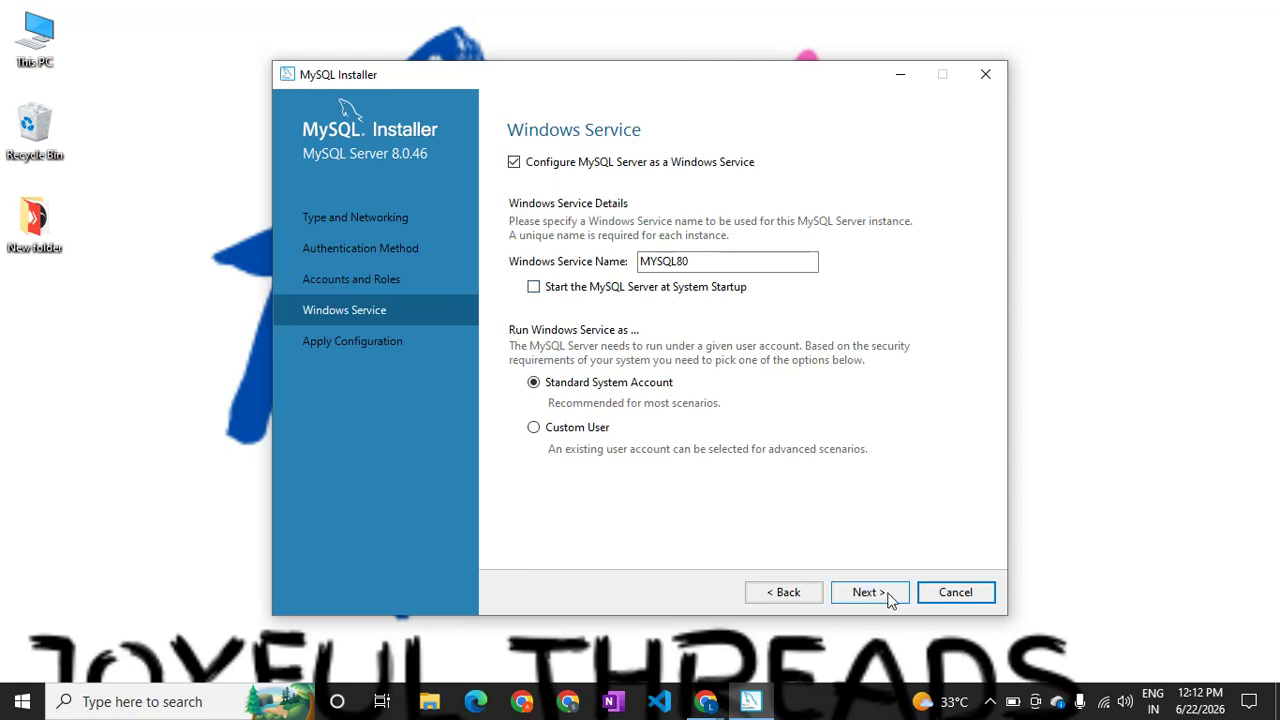
Step: Keep the default MYSQL80 Windows service settings, apply the MySQL Server configuration and finish it
{"action": "left_click", "coordinate": [888, 597]}
{"action": "left_click", "coordinate": [872, 592]}
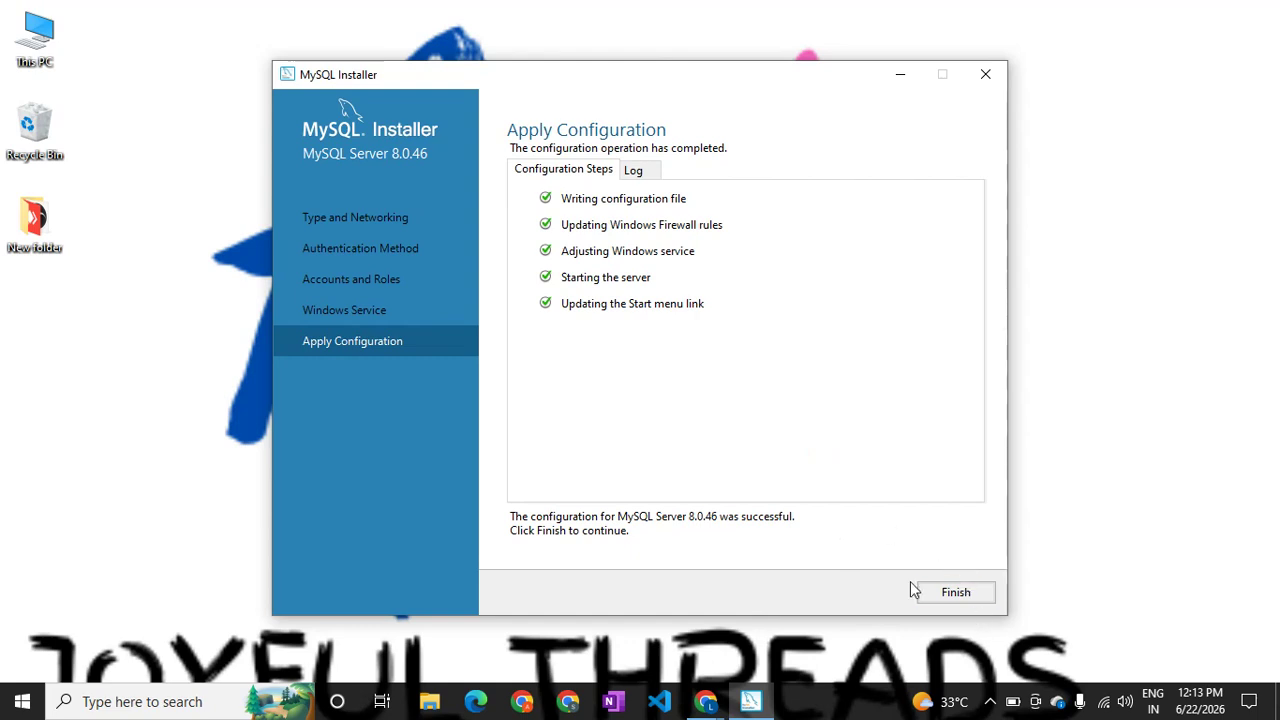
{"action": "left_click", "coordinate": [936, 600]}
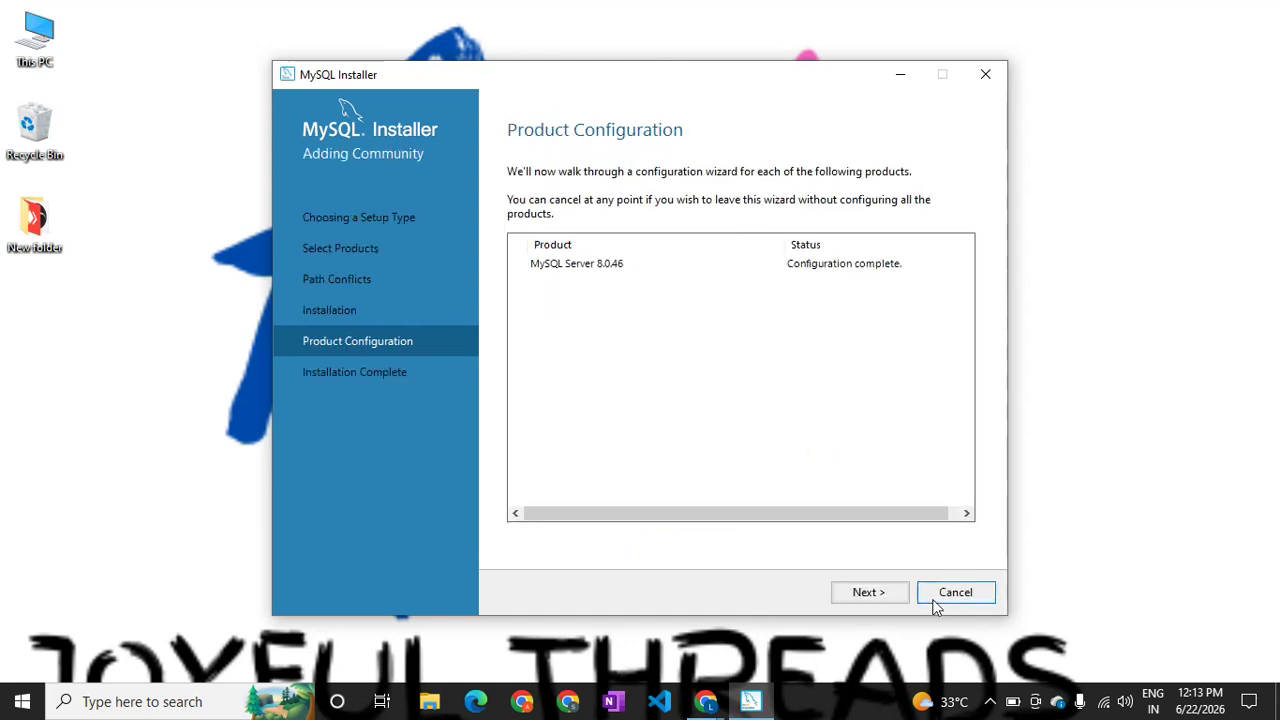
Step: Finish the installation with MySQL Workbench and MySQL Shell set to start, and minimize the Shell window
{"action": "left_click", "coordinate": [862, 593]}
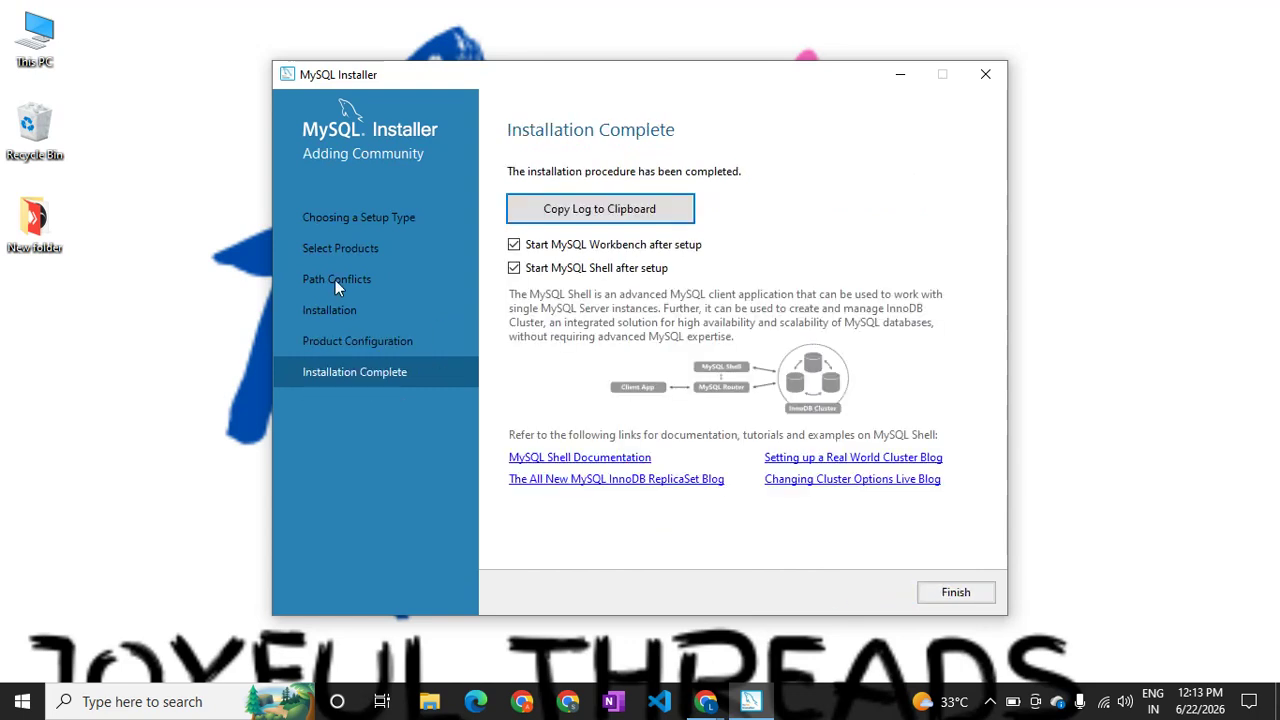
{"action": "left_click", "coordinate": [950, 593]}
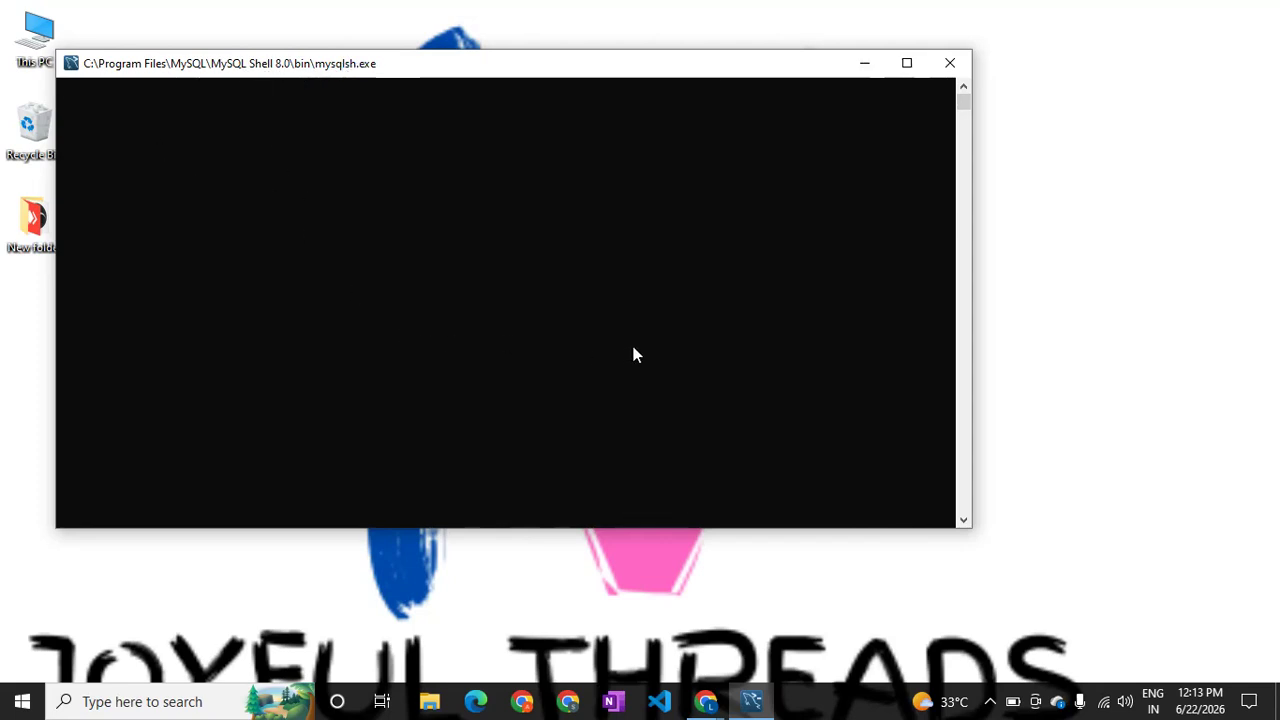
{"action": "left_click", "coordinate": [864, 68]}
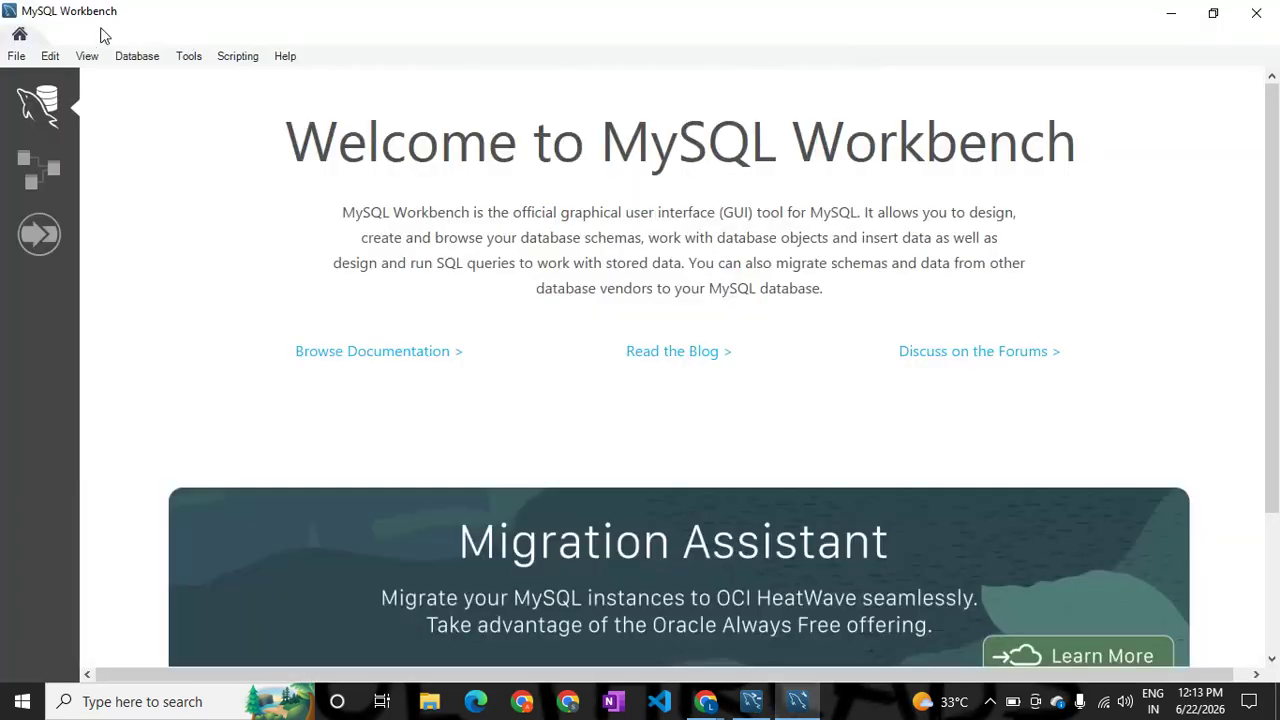
Step: Open the Local instance MySQL80 connection and select the employee schema
{"action": "scroll", "coordinate": [243, 362], "scroll_direction": "down", "scroll_amount": 2}
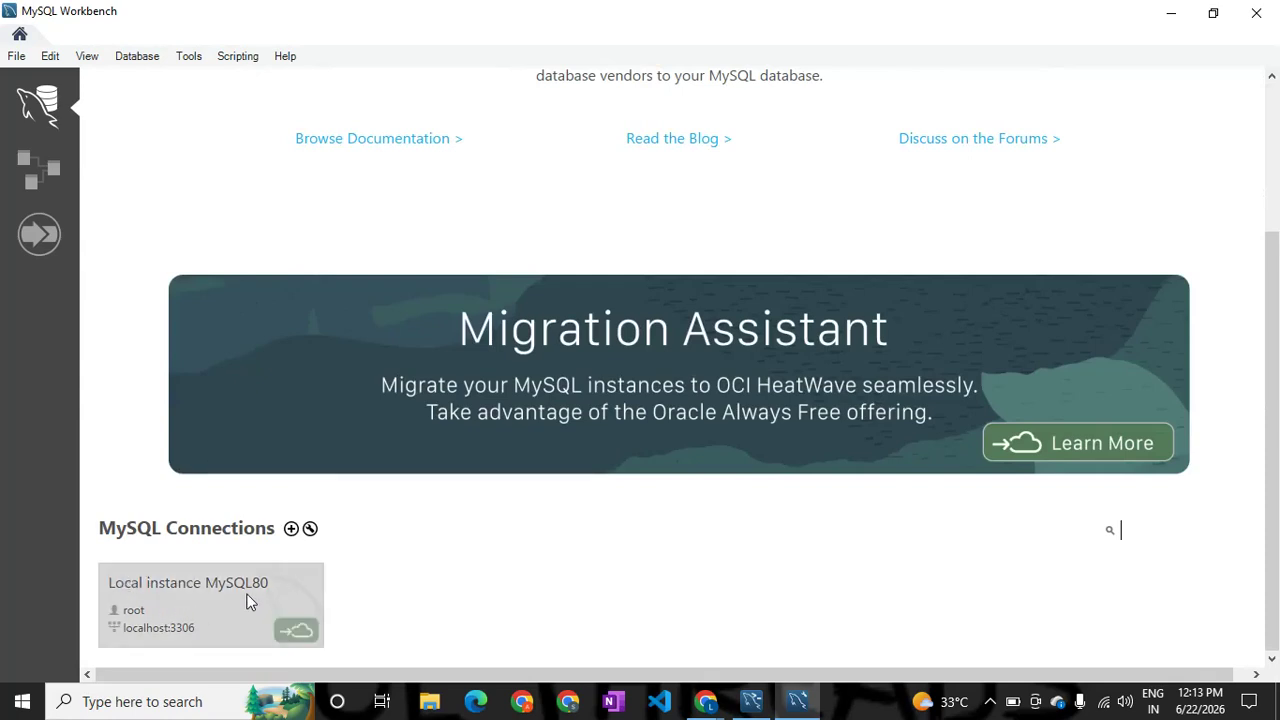
{"action": "left_click", "coordinate": [215, 592]}
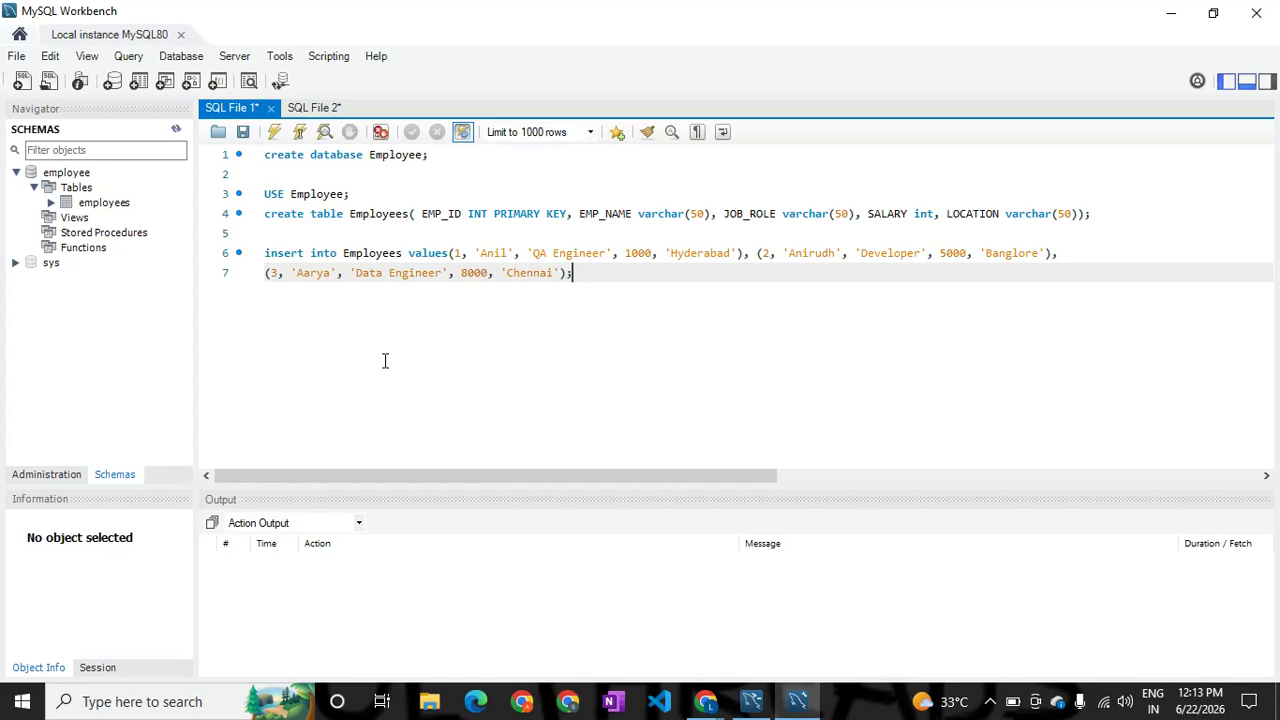
{"action": "left_click", "coordinate": [172, 172]}
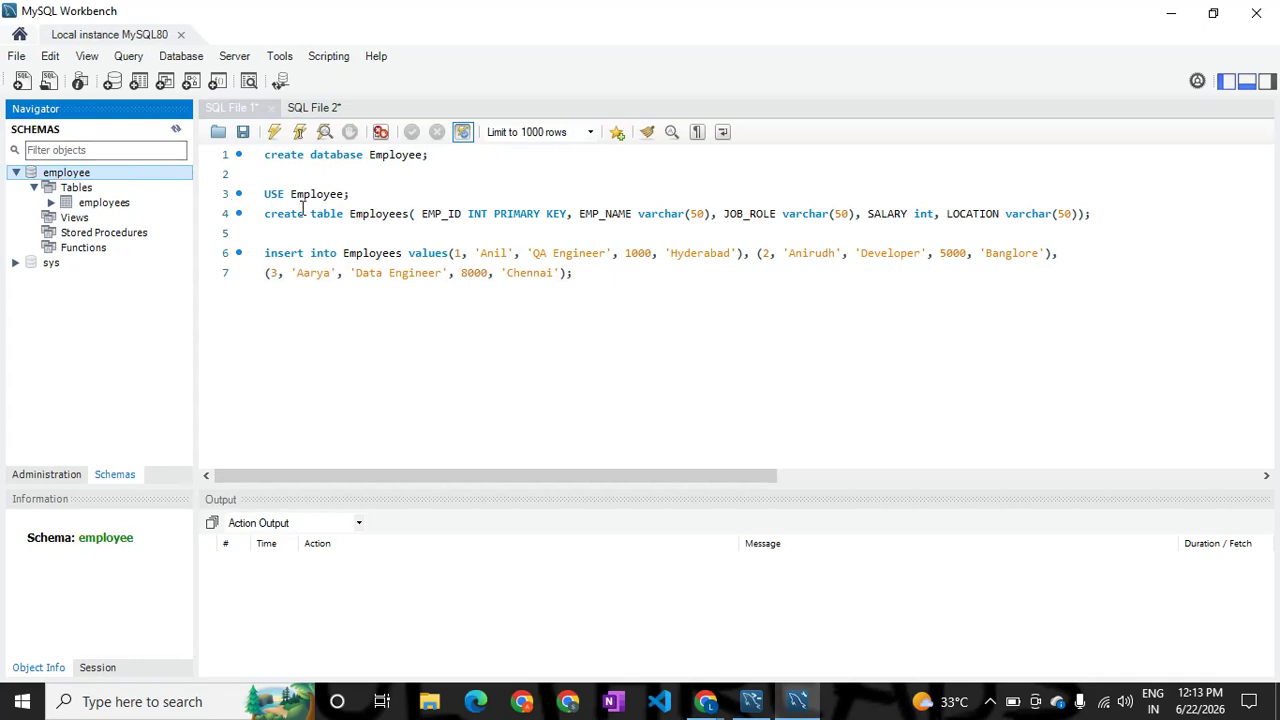
Step: Review the Employees create-table and insert statements in SQL File 1 and the query in SQL File 2
{"action": "double_click", "coordinate": [378, 215]}
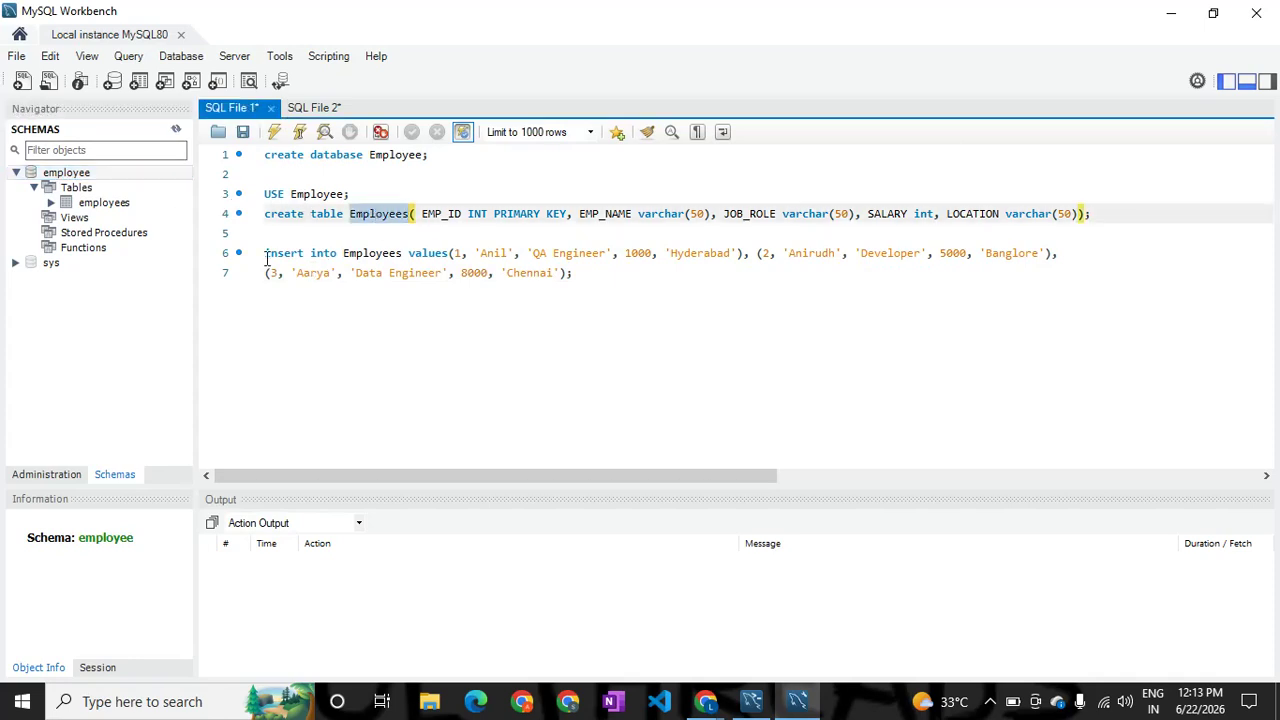
{"action": "double_click", "coordinate": [368, 254]}
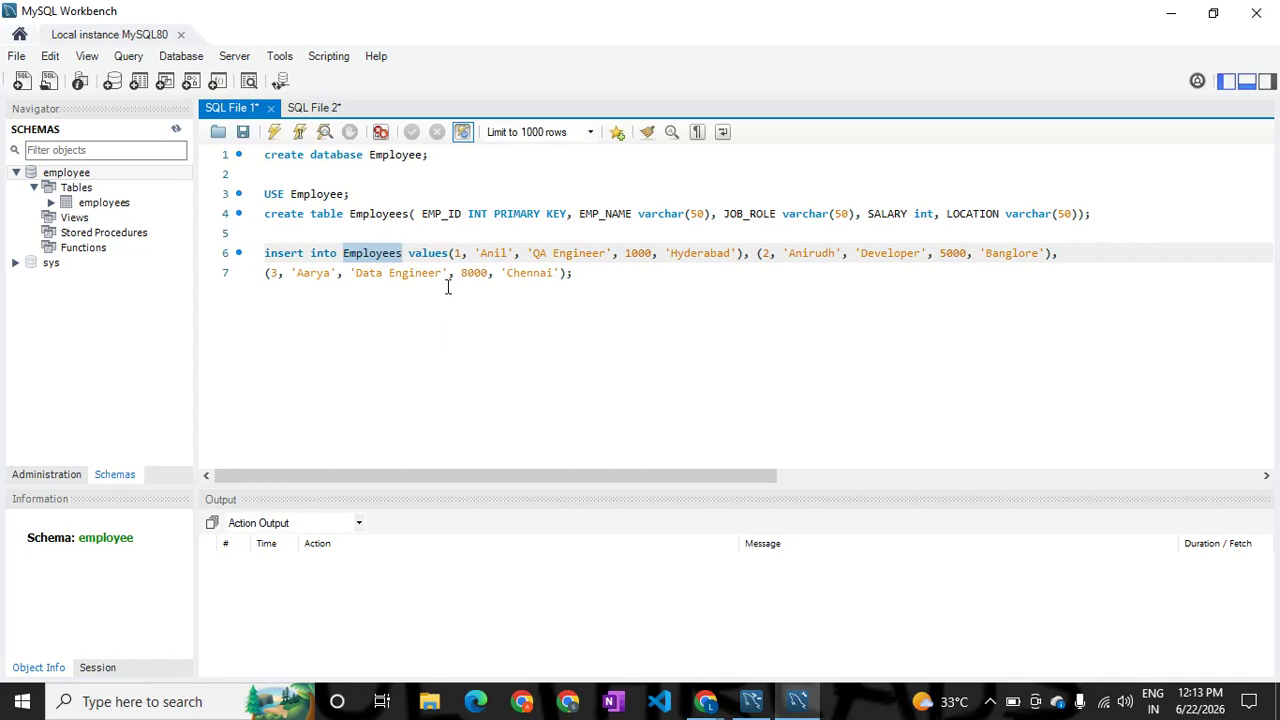
{"action": "left_click", "coordinate": [600, 281]}
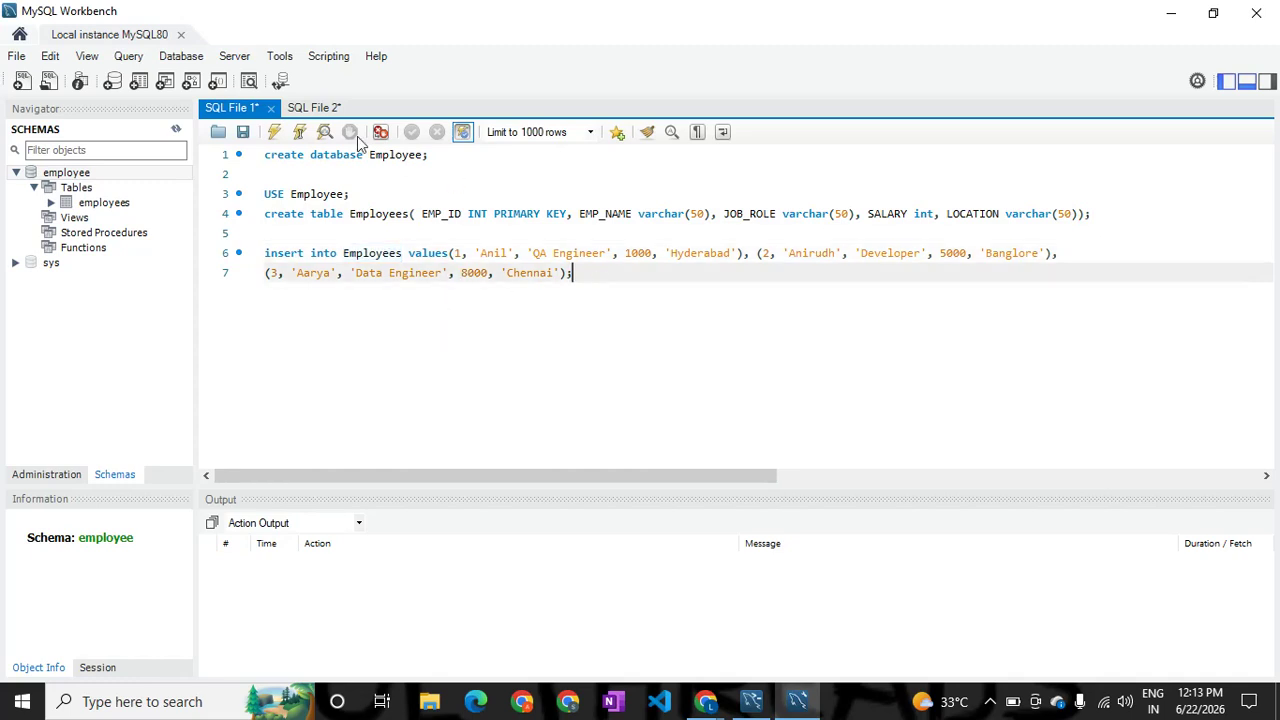
{"action": "left_click", "coordinate": [310, 108]}
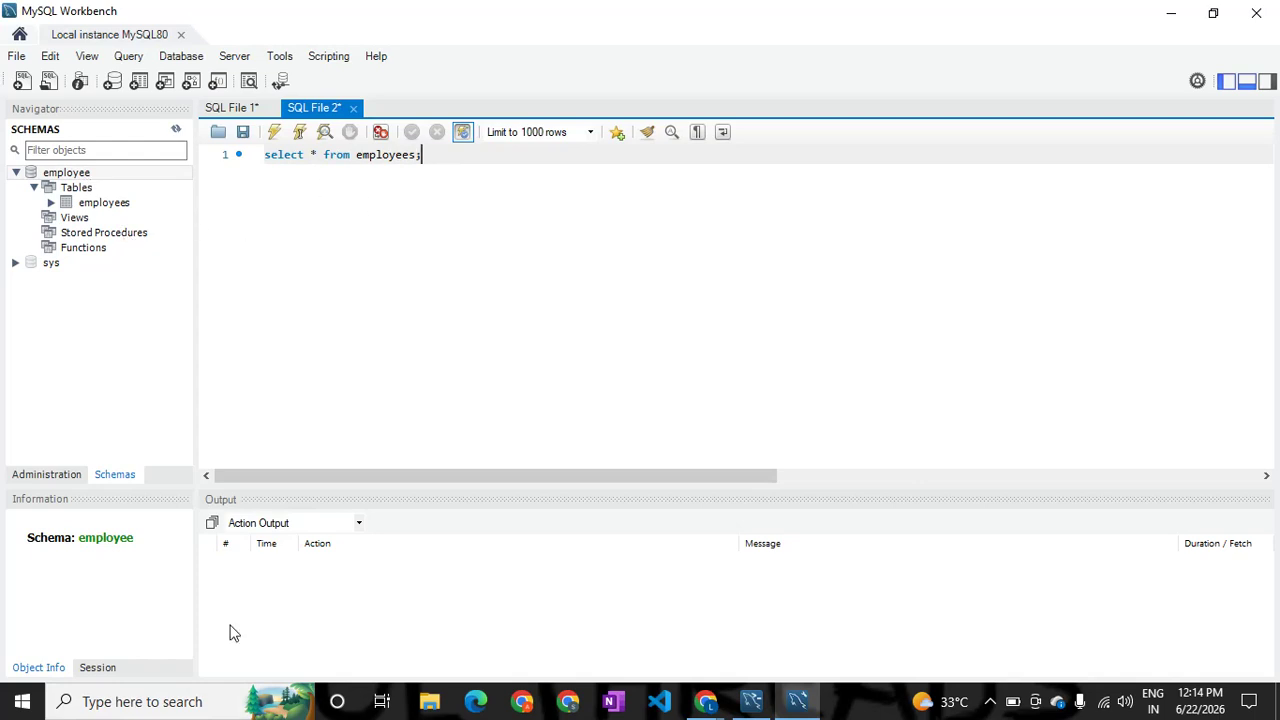
Step: Search Windows for "edit", open the system environment variables settings and show the Environment Variables dialog
{"action": "left_click", "coordinate": [204, 704]}
{"action": "type", "text": "edit"}
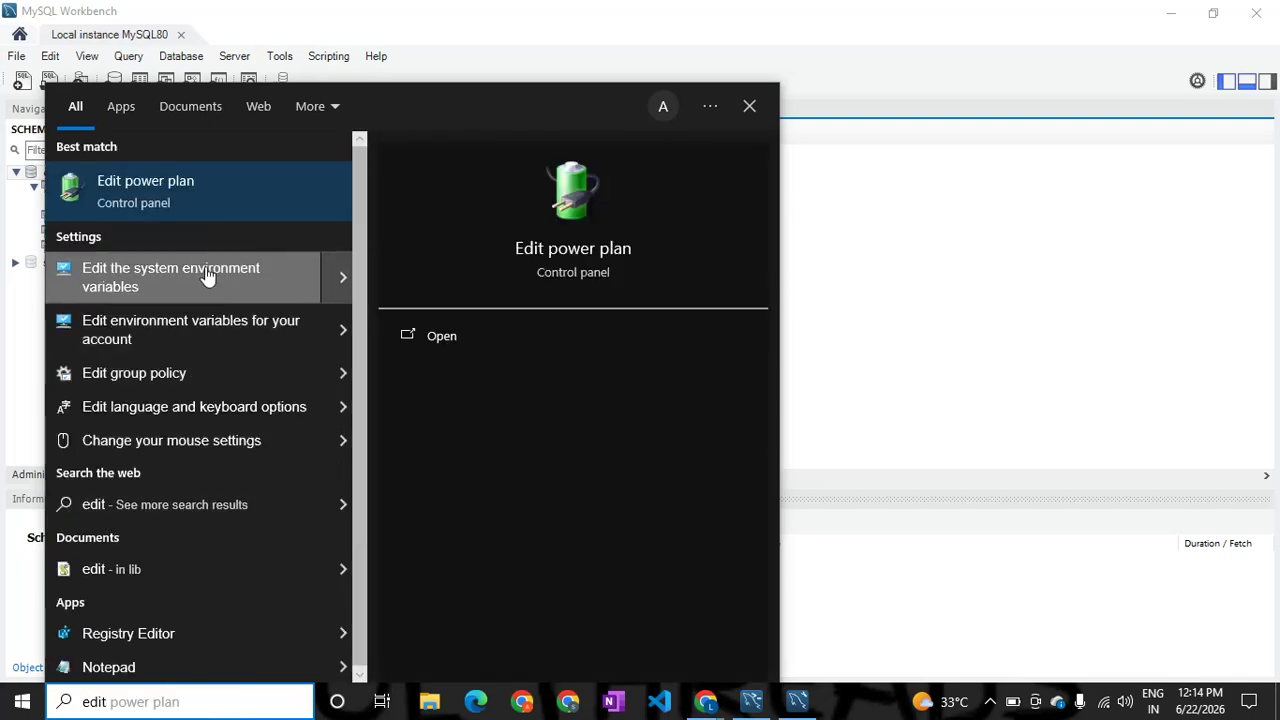
{"action": "left_click", "coordinate": [263, 276]}
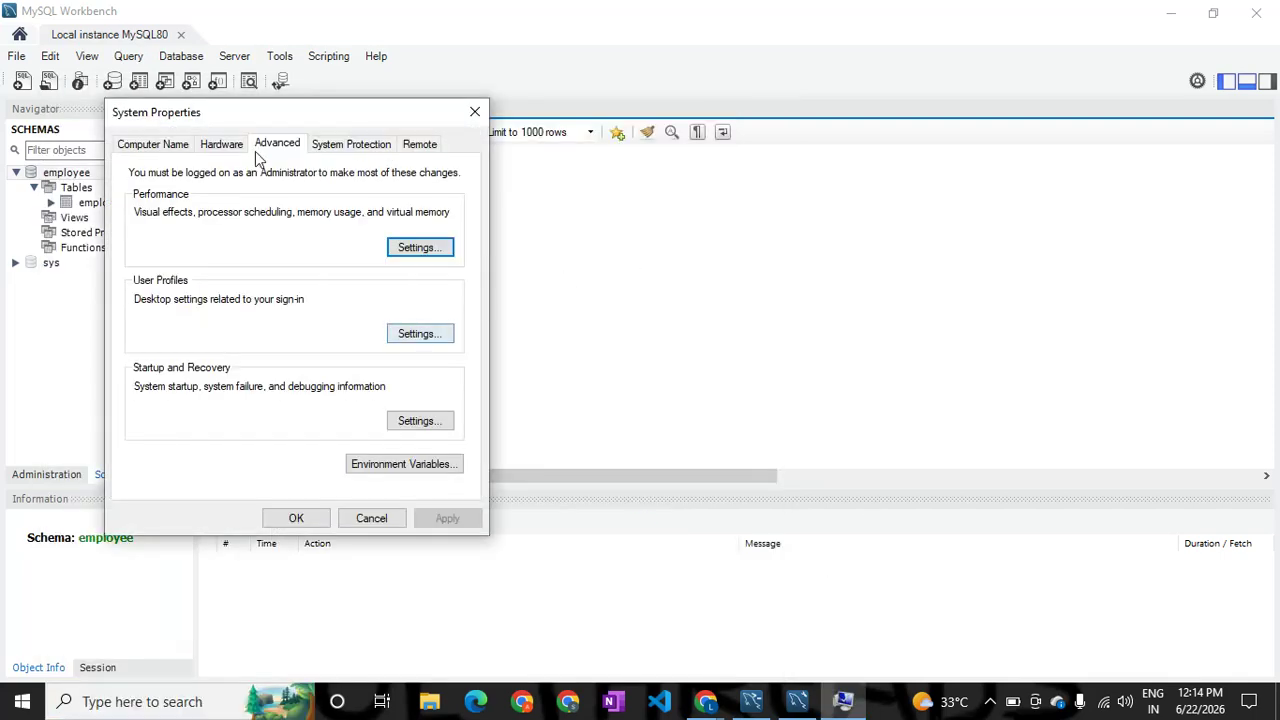
{"action": "left_click", "coordinate": [405, 467]}
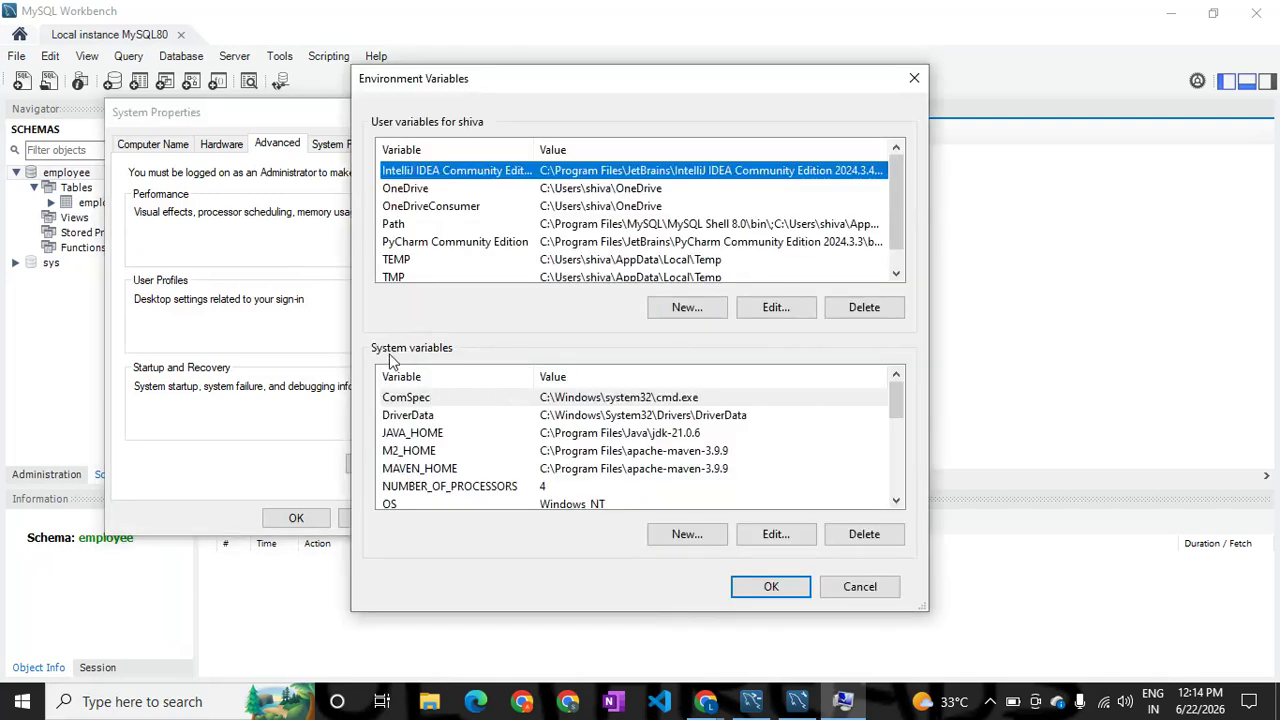
Step: Open the system variable Path for editing and select its MySQL Server 8.0 bin entry
{"action": "scroll", "coordinate": [415, 455], "scroll_direction": "down", "scroll_amount": 1}
{"action": "scroll", "coordinate": [415, 455], "scroll_direction": "down", "scroll_amount": 1}
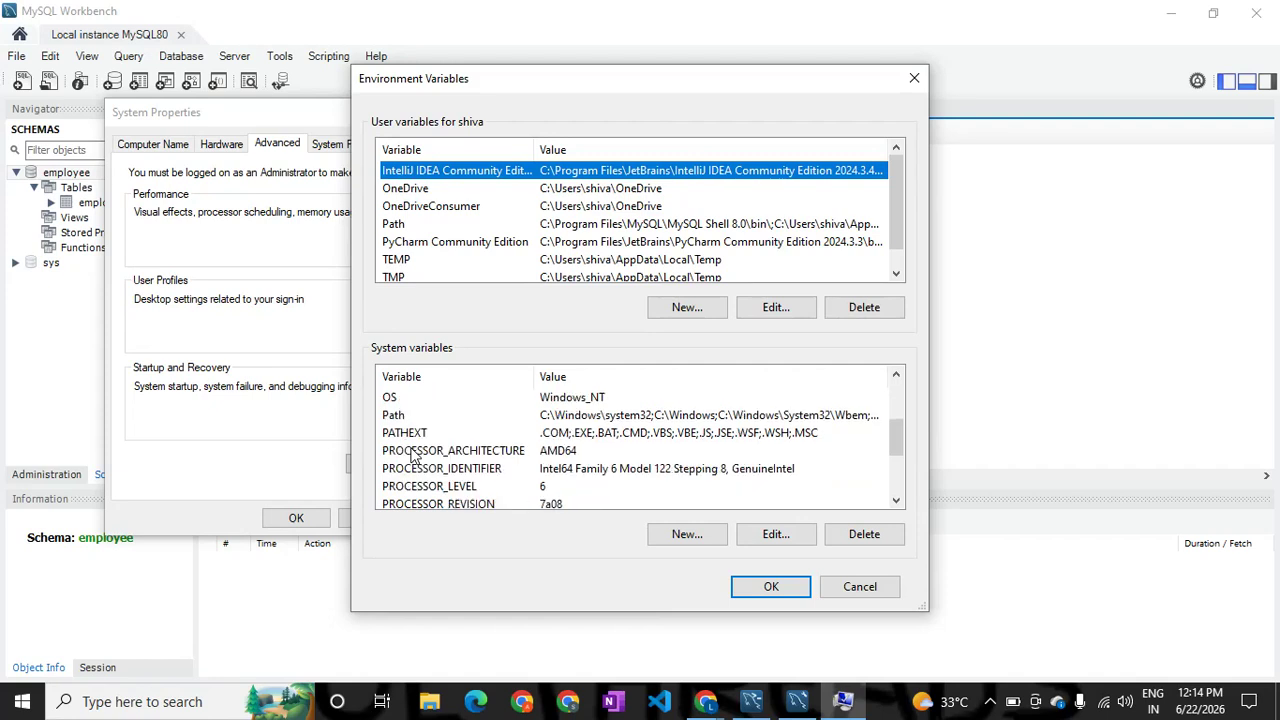
{"action": "left_click", "coordinate": [398, 416]}
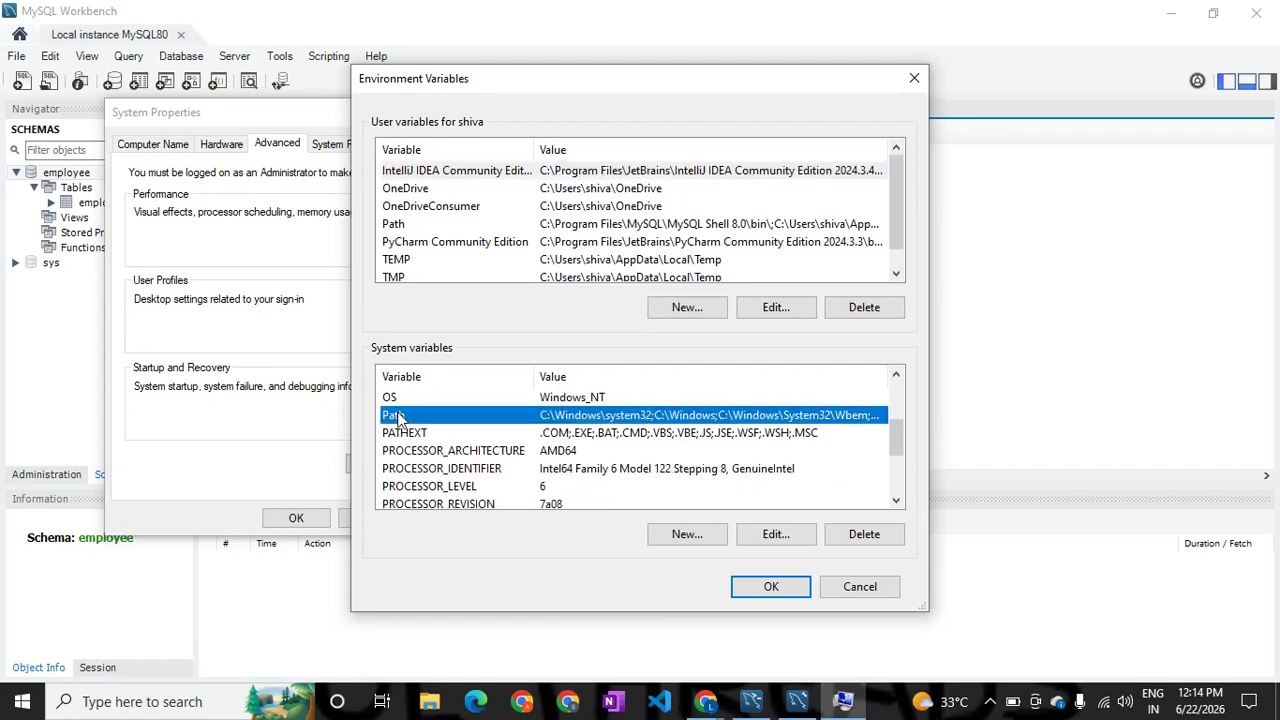
{"action": "double_click", "coordinate": [398, 416]}
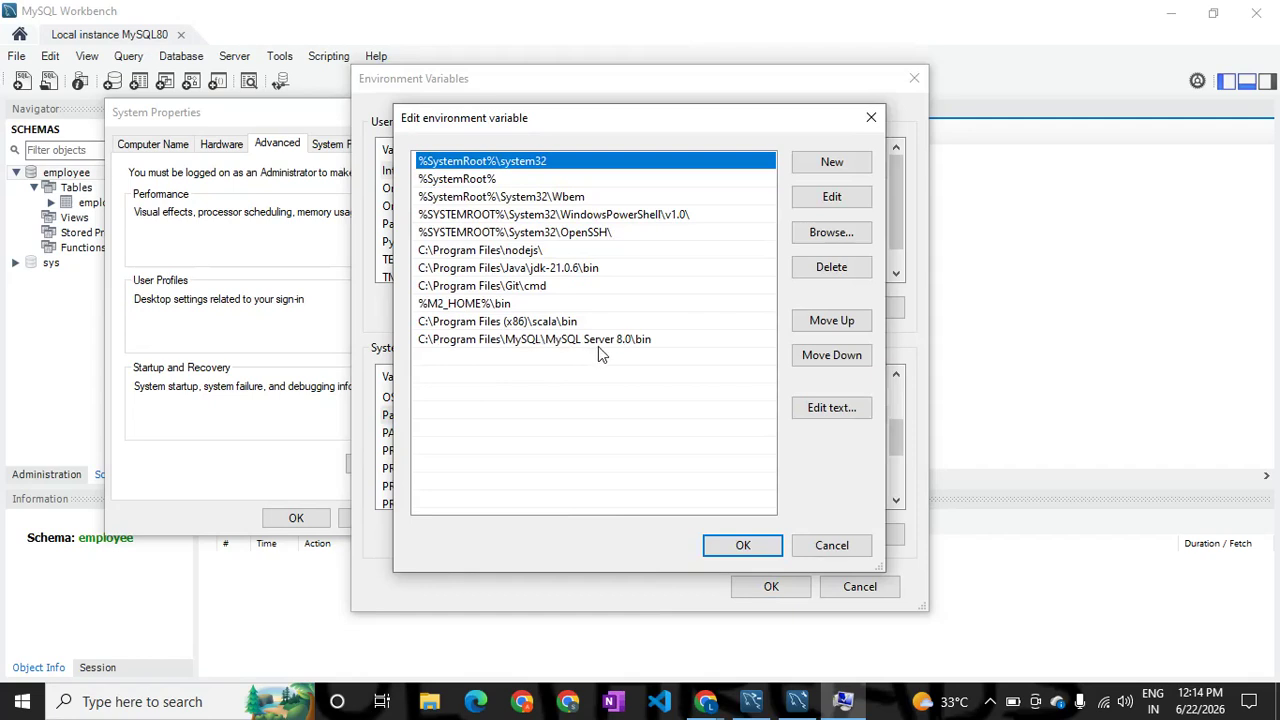
{"action": "left_click", "coordinate": [656, 340]}
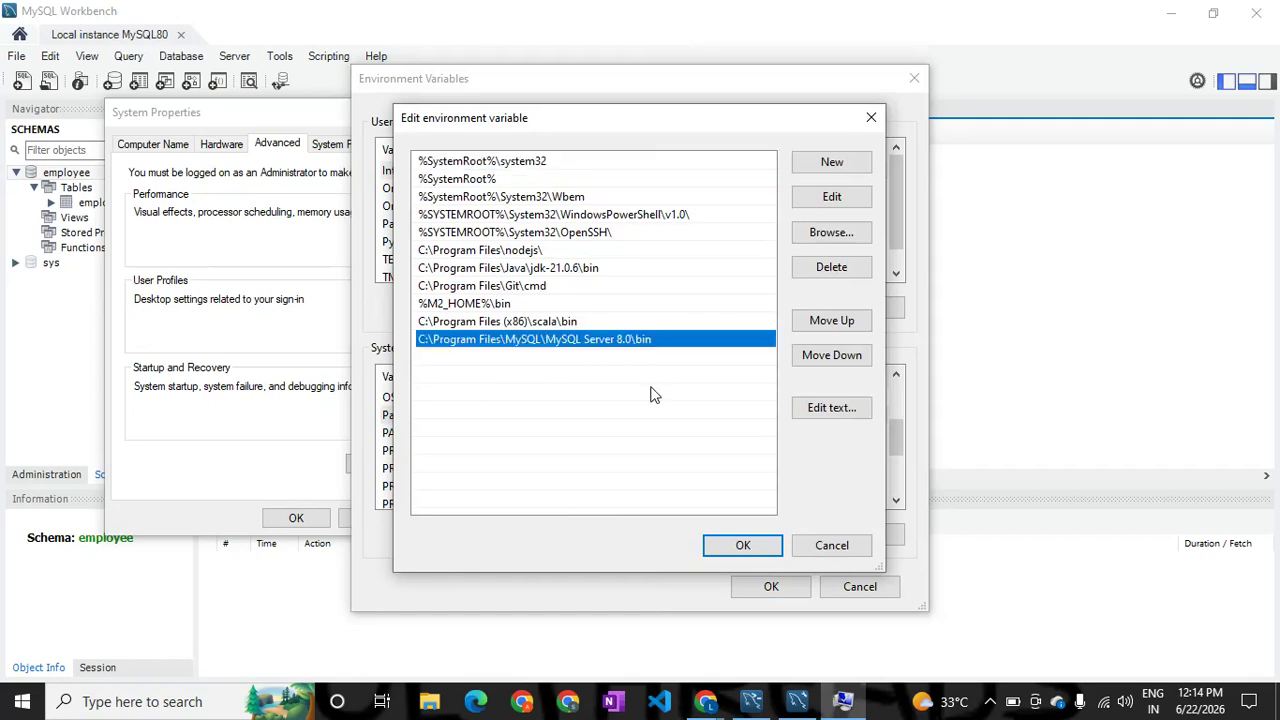
Step: Switch to File Explorer, browse to C:\Program Files\MySQL\MySQL Server 8.0\bin and select the folder's path
{"action": "left_click", "coordinate": [430, 702]}
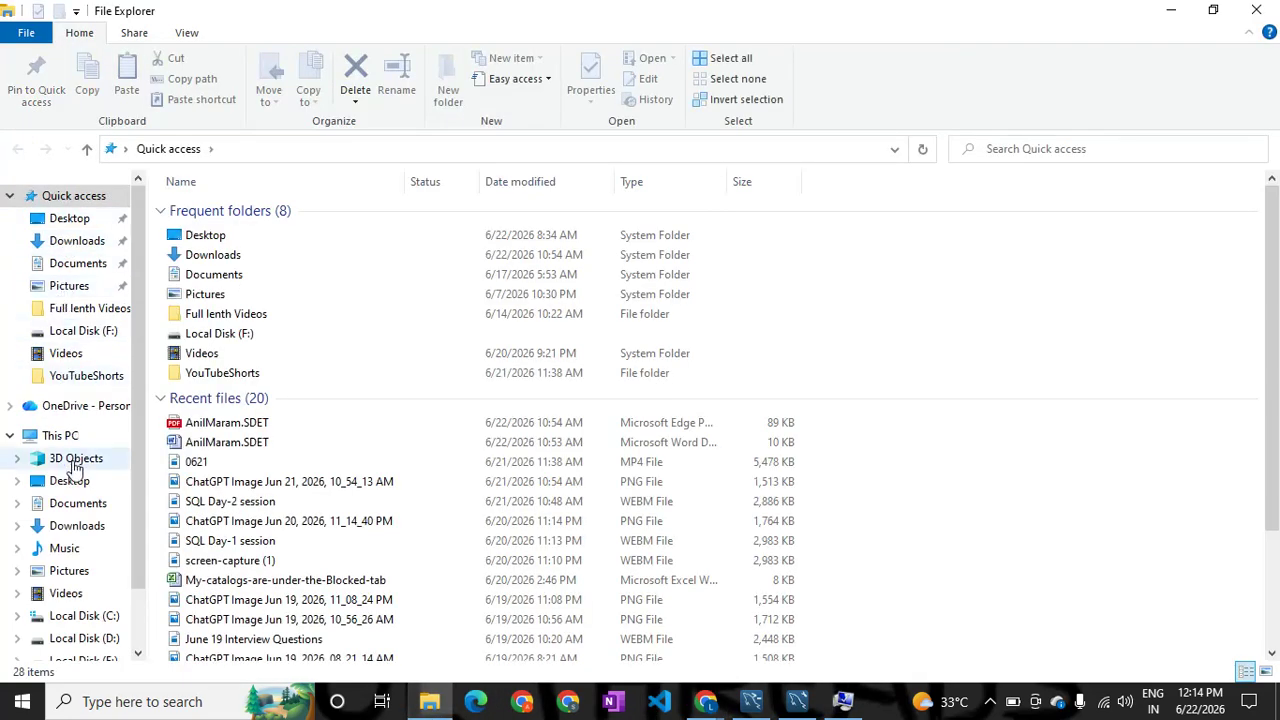
{"action": "left_click", "coordinate": [68, 615]}
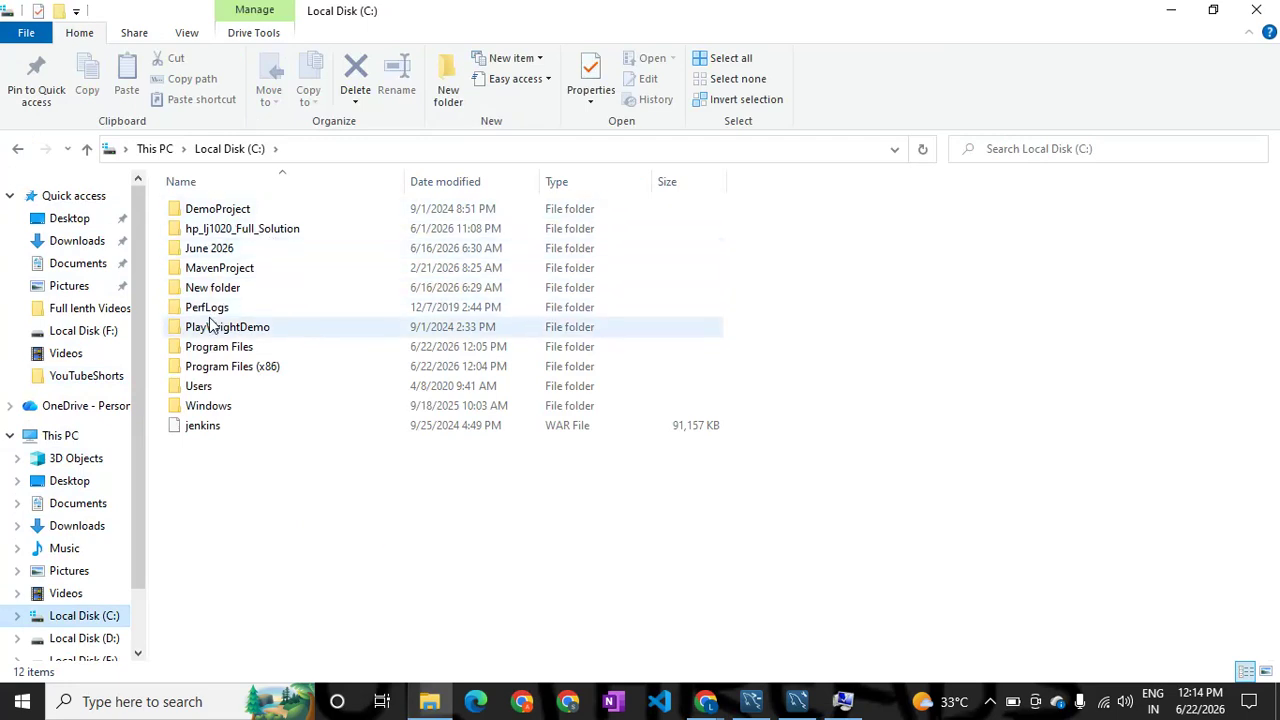
{"action": "double_click", "coordinate": [211, 350]}
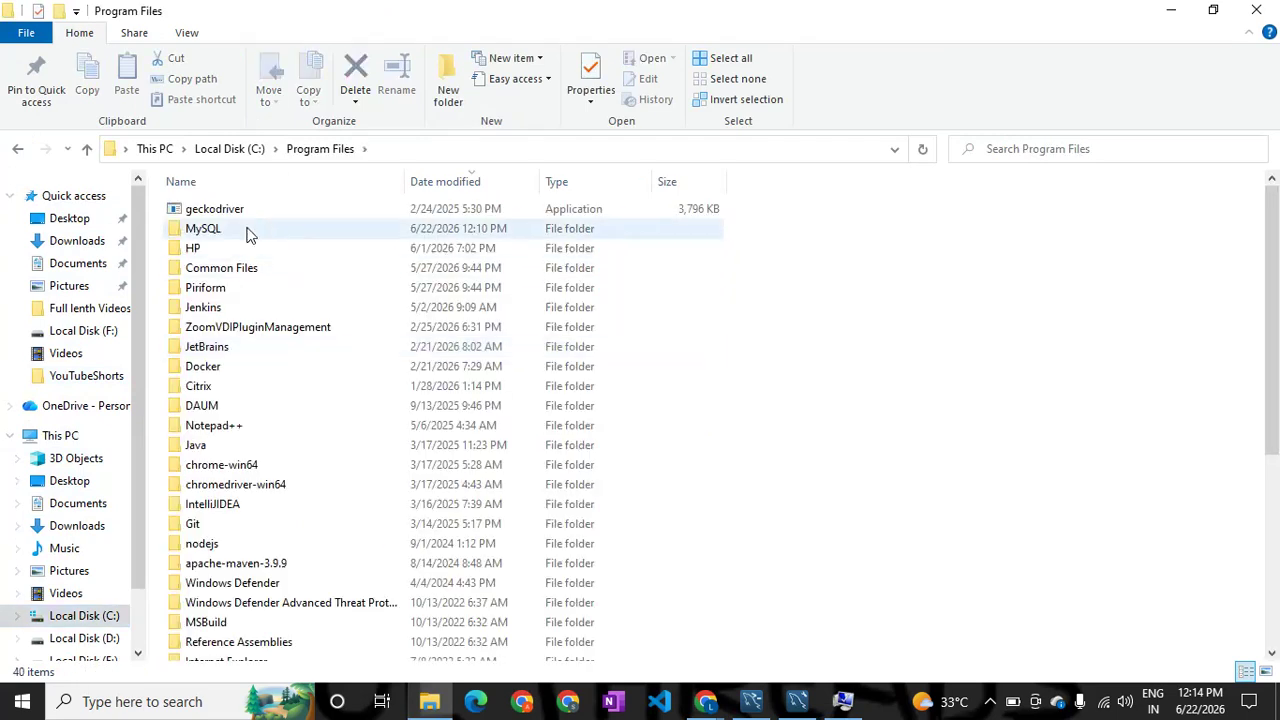
{"action": "left_click", "coordinate": [216, 236]}
{"action": "double_click", "coordinate": [216, 238]}
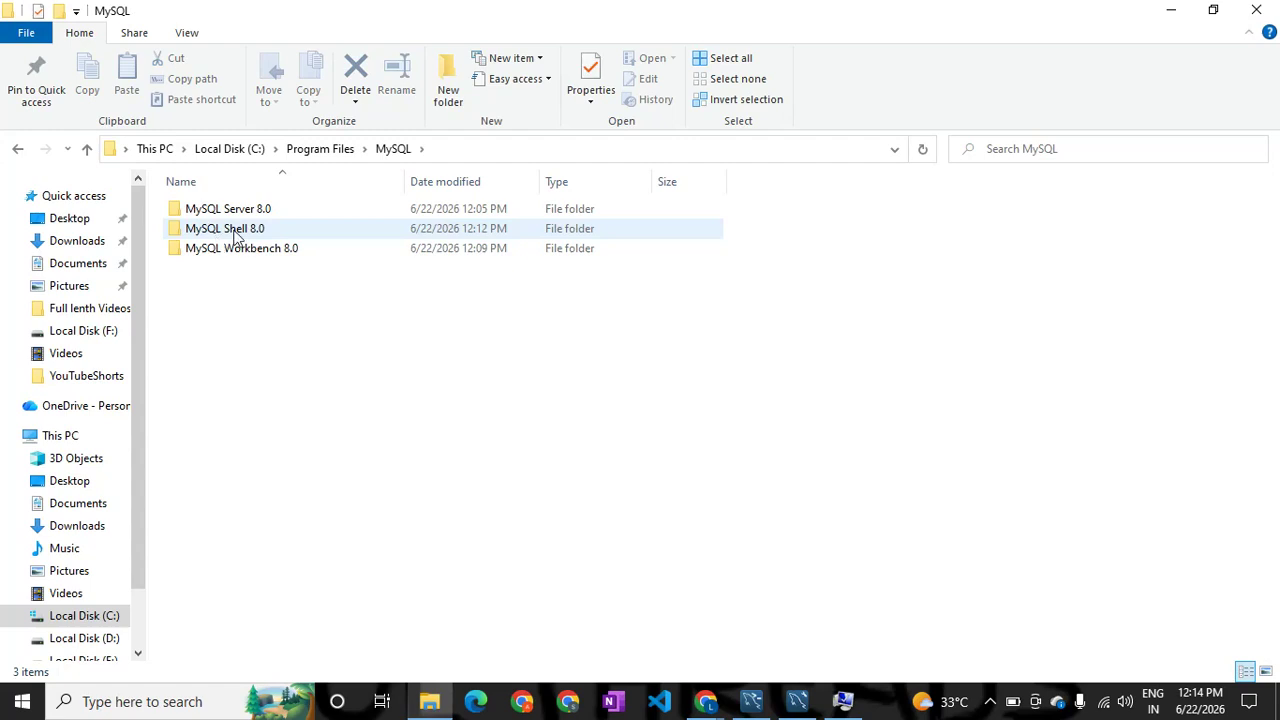
{"action": "double_click", "coordinate": [243, 209]}
{"action": "double_click", "coordinate": [214, 212]}
{"action": "left_click", "coordinate": [588, 147]}
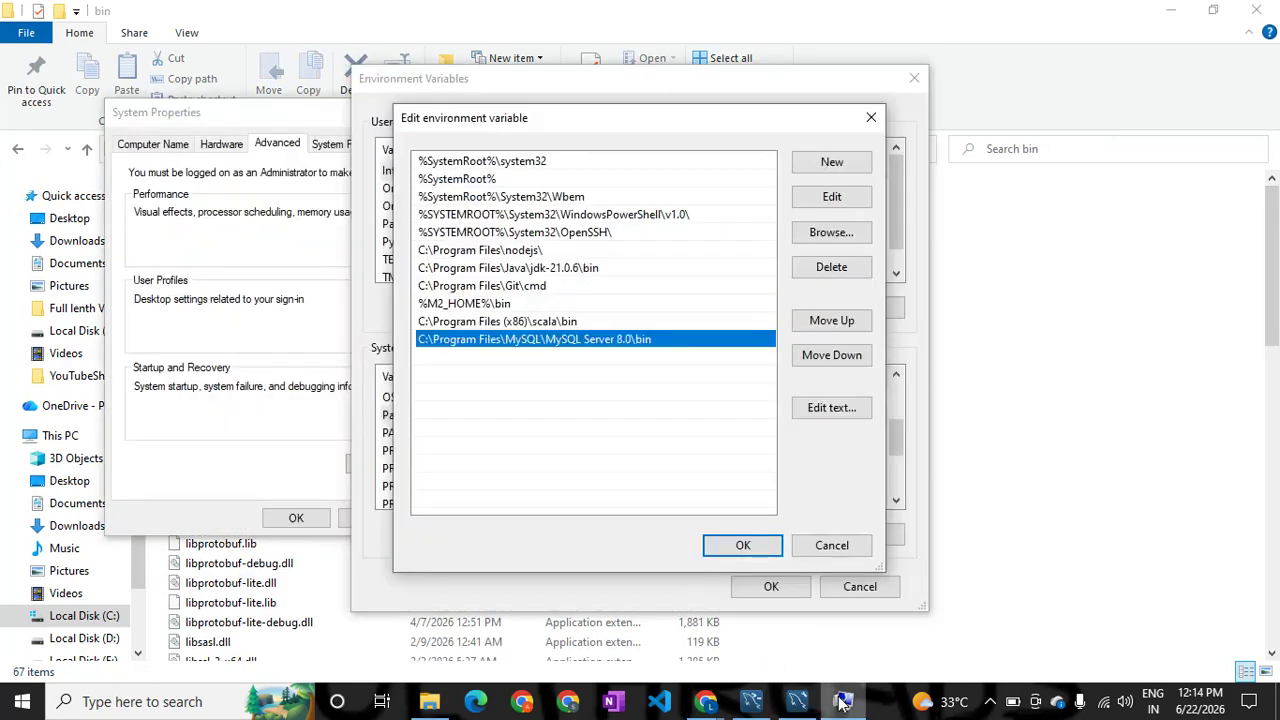
Step: Start a new entry in the system Path list, leave it blank, and confirm all environment variable and system property dialogs
{"action": "left_click", "coordinate": [832, 162]}
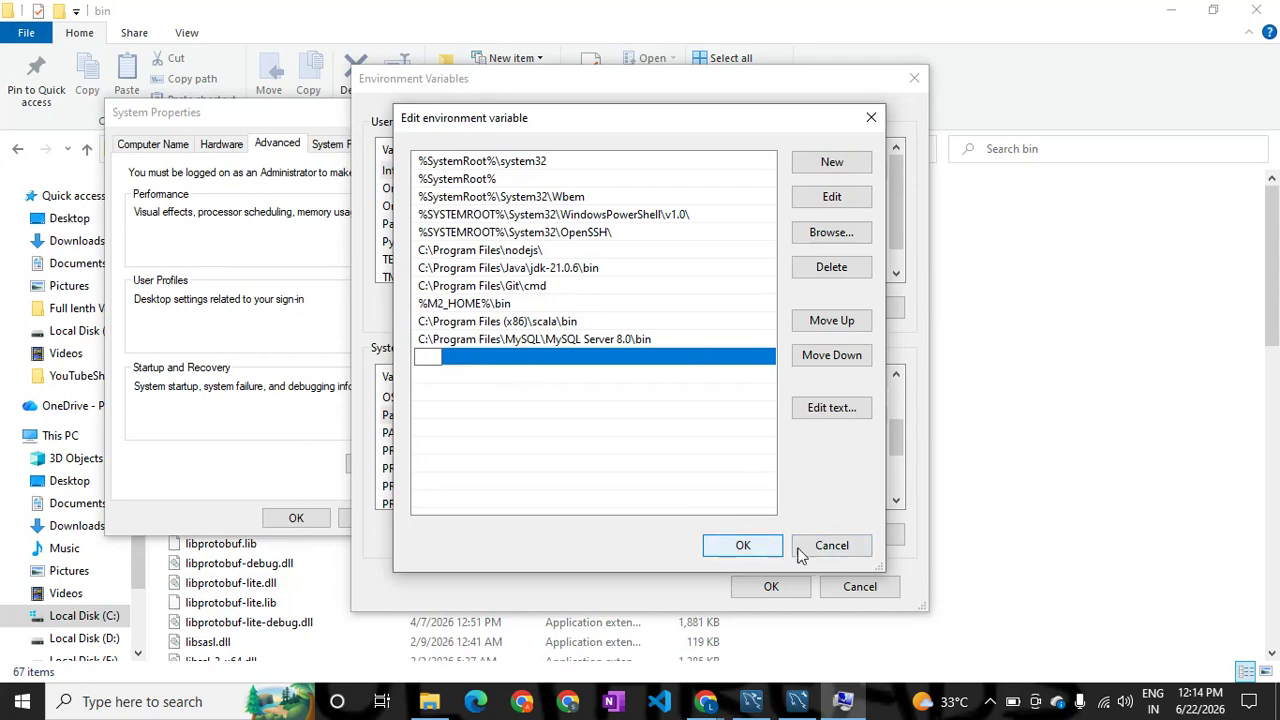
{"action": "left_click", "coordinate": [740, 546]}
{"action": "left_click", "coordinate": [775, 587]}
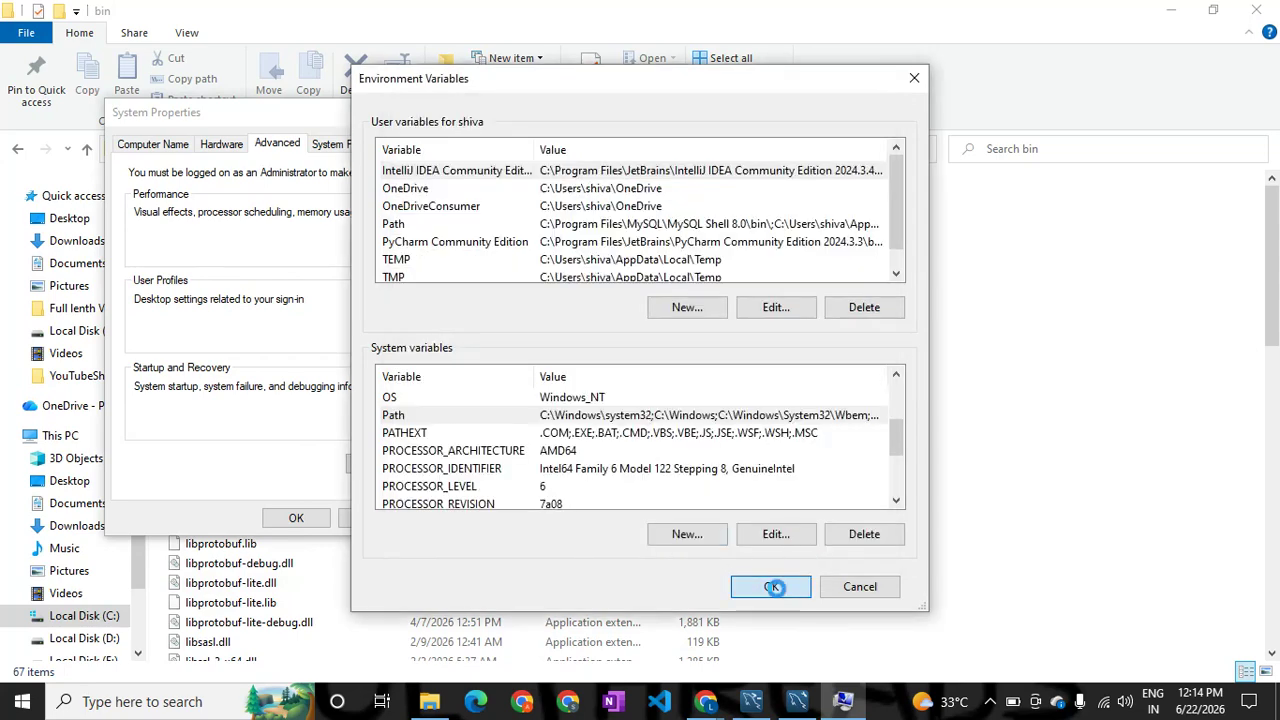
{"action": "left_click", "coordinate": [296, 518]}
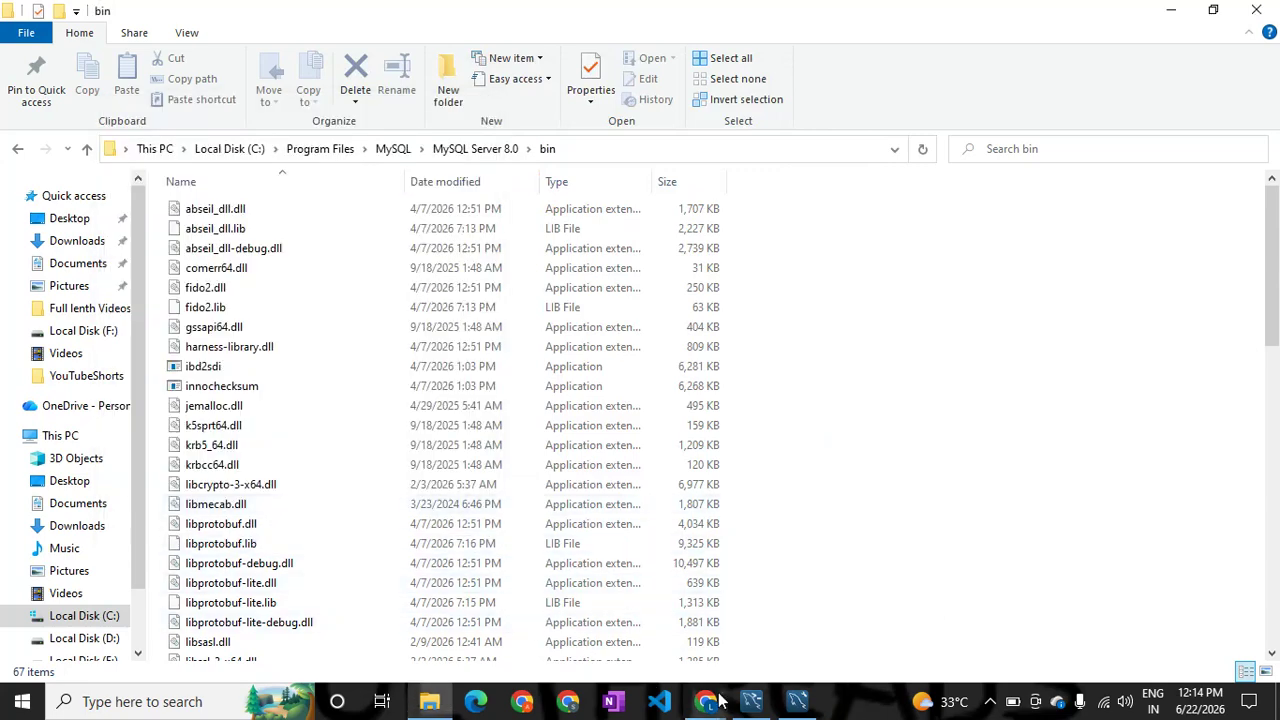
Step: Open Command Prompt and run mysql --version to check the MySQL installation
{"action": "left_click", "coordinate": [168, 703]}
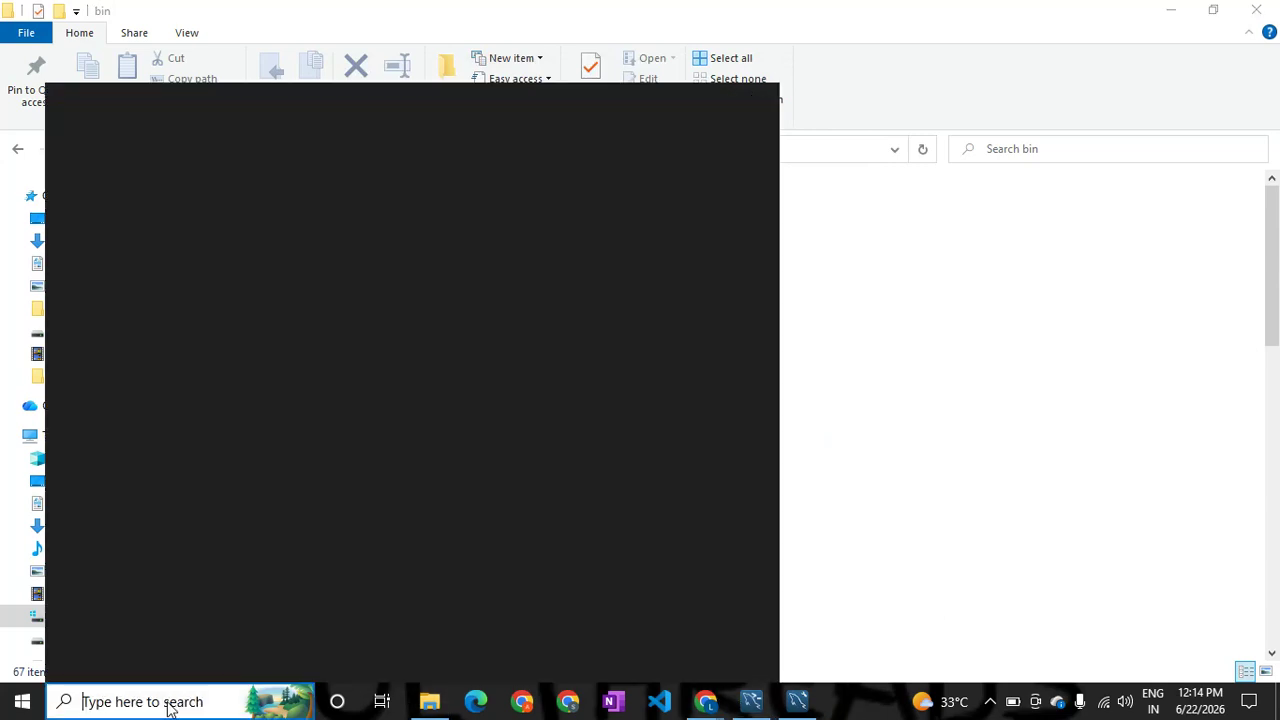
{"action": "type", "text": "cmd"}
{"action": "key", "text": "Return"}
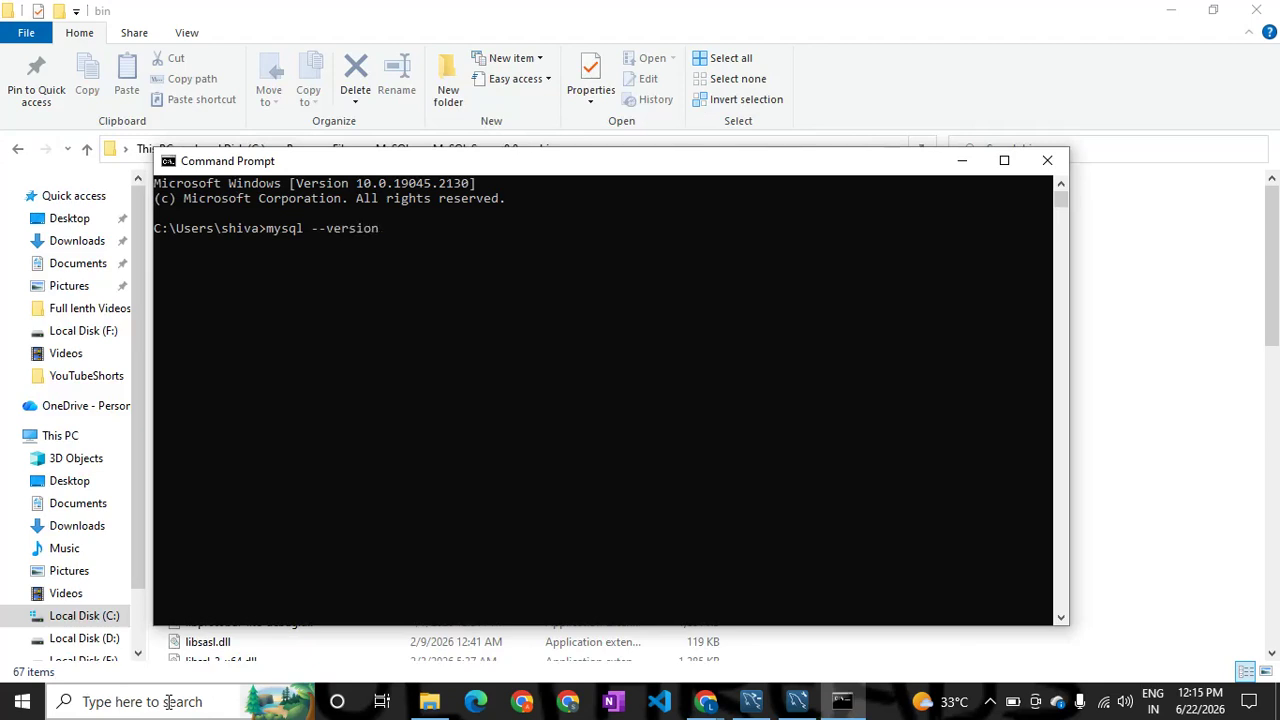
{"action": "type", "text": "mysql --version"}
{"action": "key", "text": "Return"}
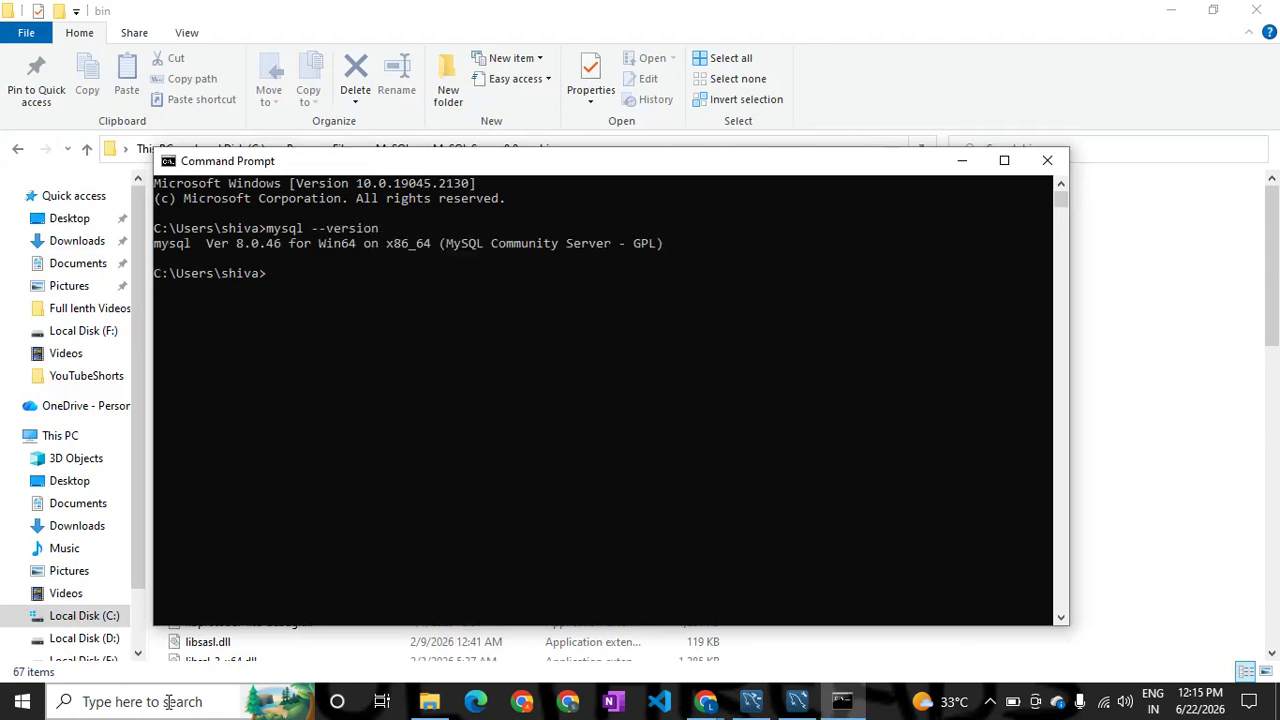